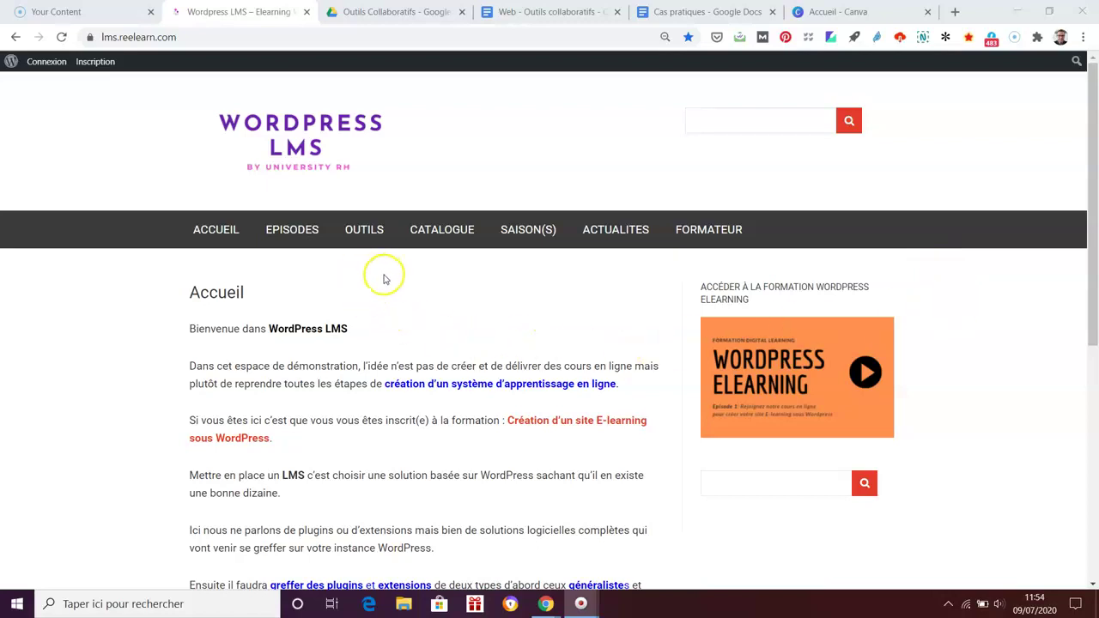
Step: Open the 'Cours sur les Outils collaboratifs' course page from the CATALOGUE
left_click(441, 232)
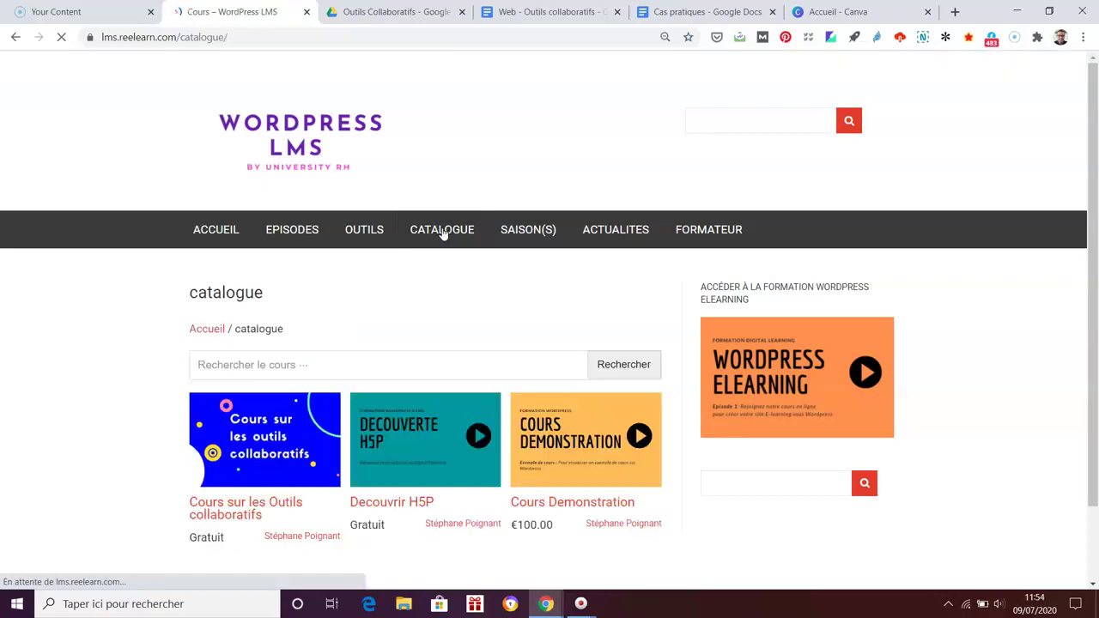
scroll(996, 395, "down", 1)
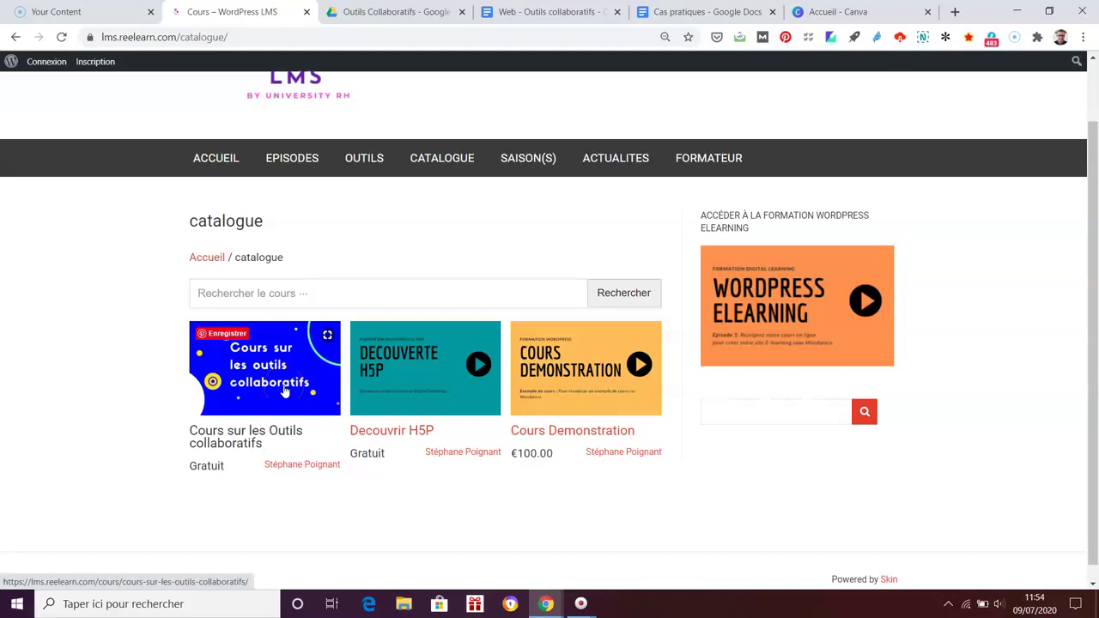
left_click(284, 392)
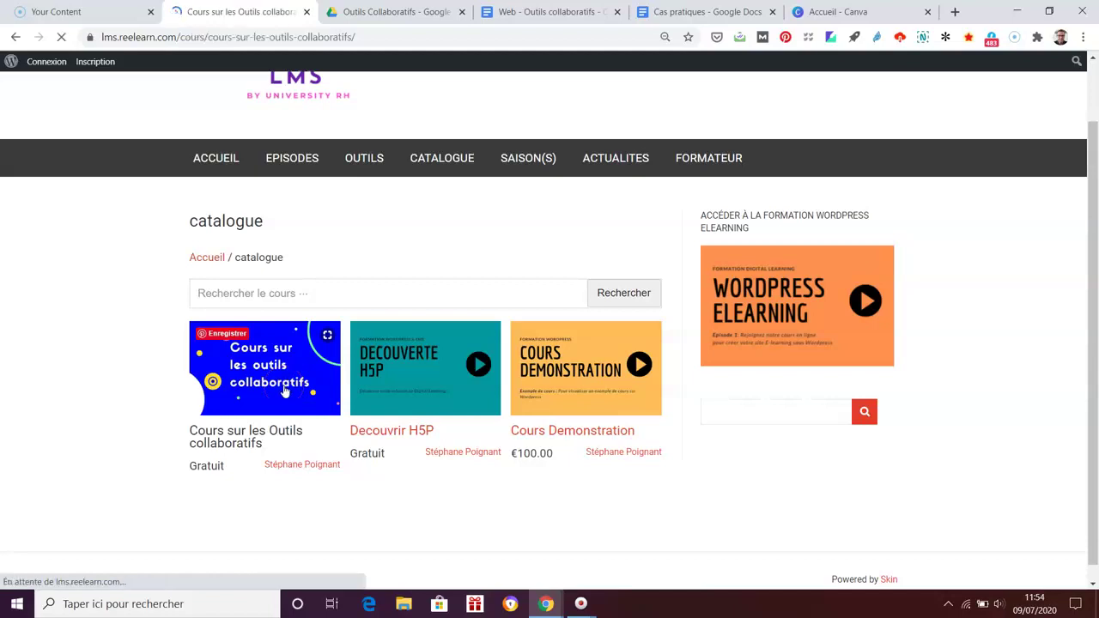
scroll(1072, 378, "down", 3)
scroll(564, 387, "down", 5)
scroll(565, 391, "up", 5)
scroll(565, 391, "down", 1)
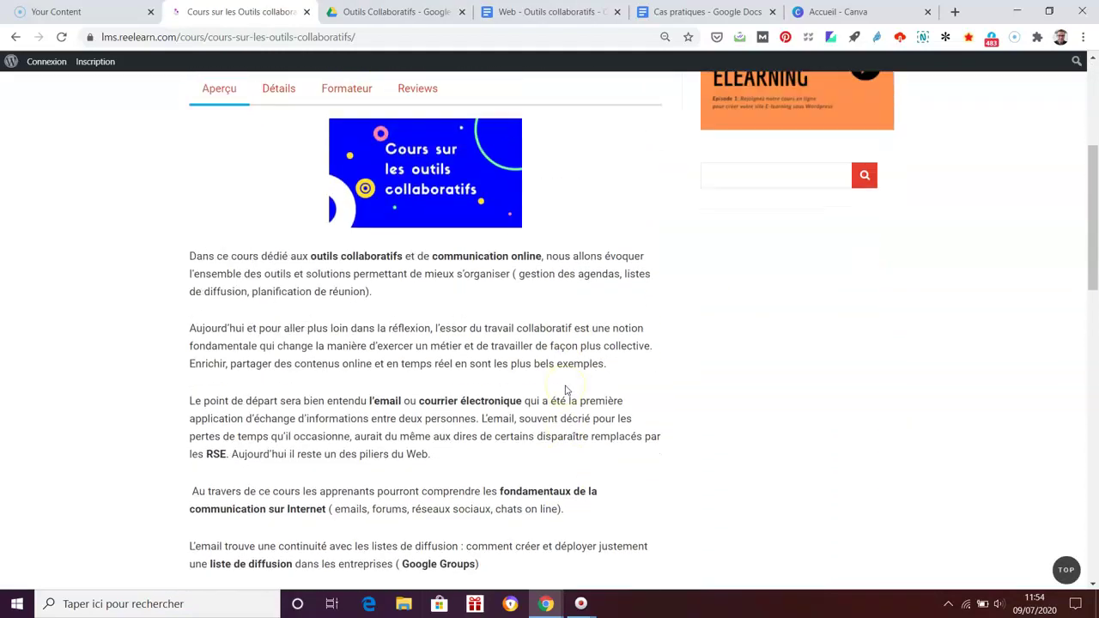
scroll(565, 390, "up", 4)
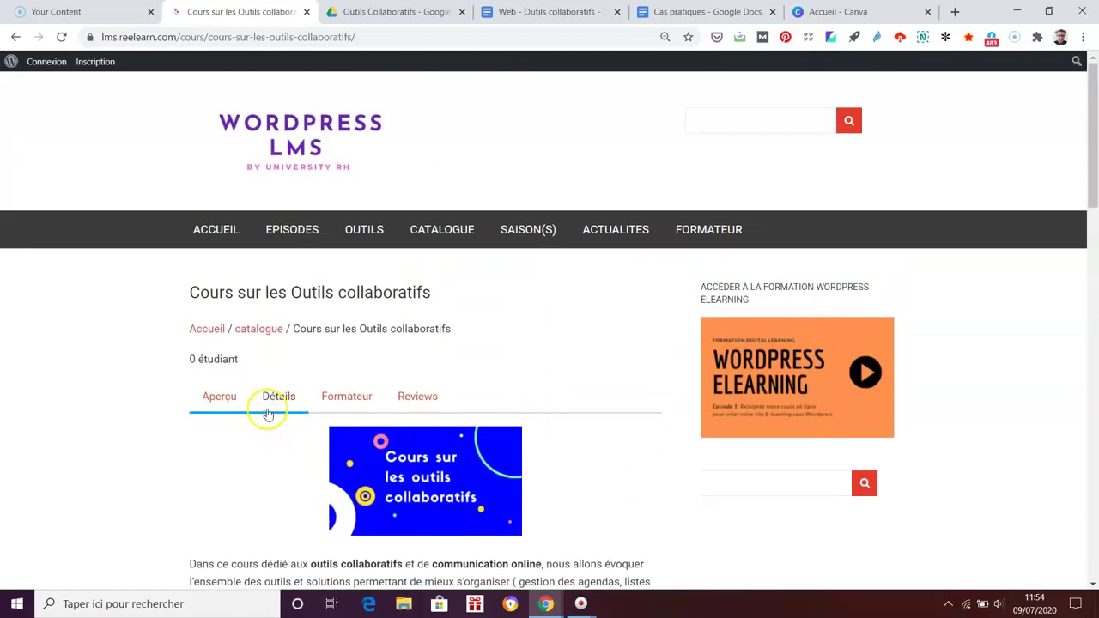
Step: Show the course's Détails lesson list and open the first lesson
left_click(275, 400)
scroll(910, 432, "down", 1)
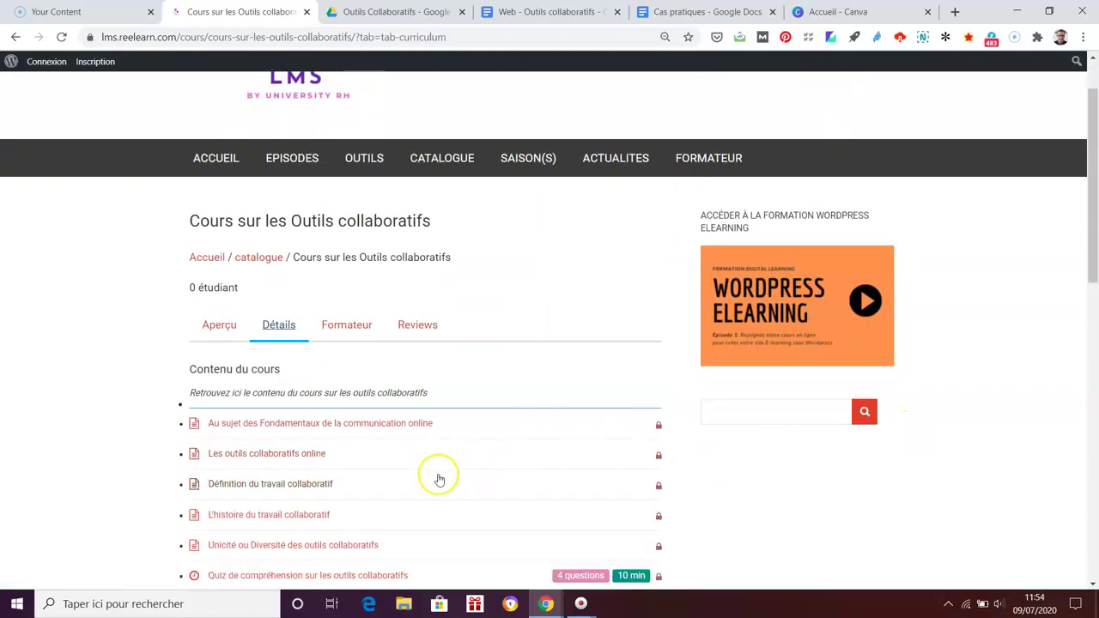
scroll(440, 477, "down", 1)
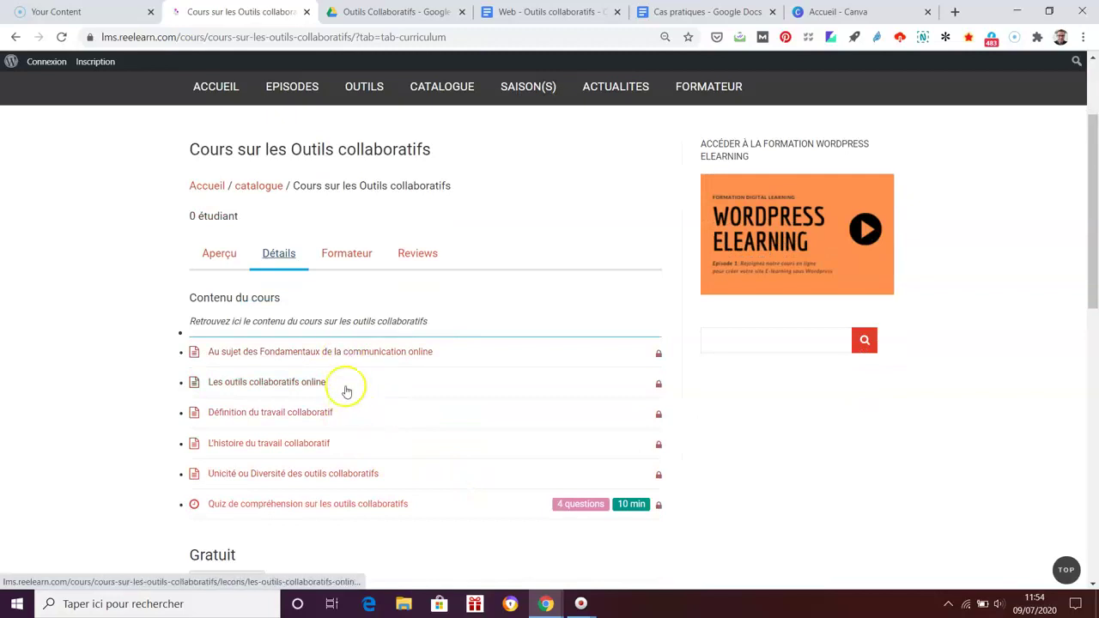
left_click(353, 352)
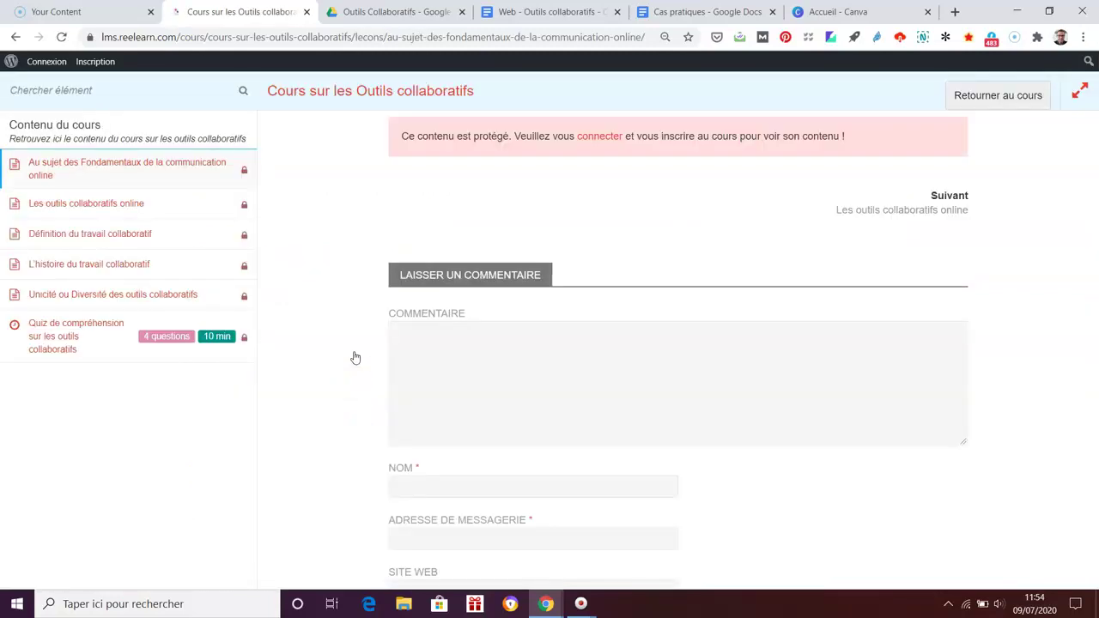
Step: Return to the Outils collaboratifs curriculum and choose the free enrolment under Gratuit
left_click(677, 172)
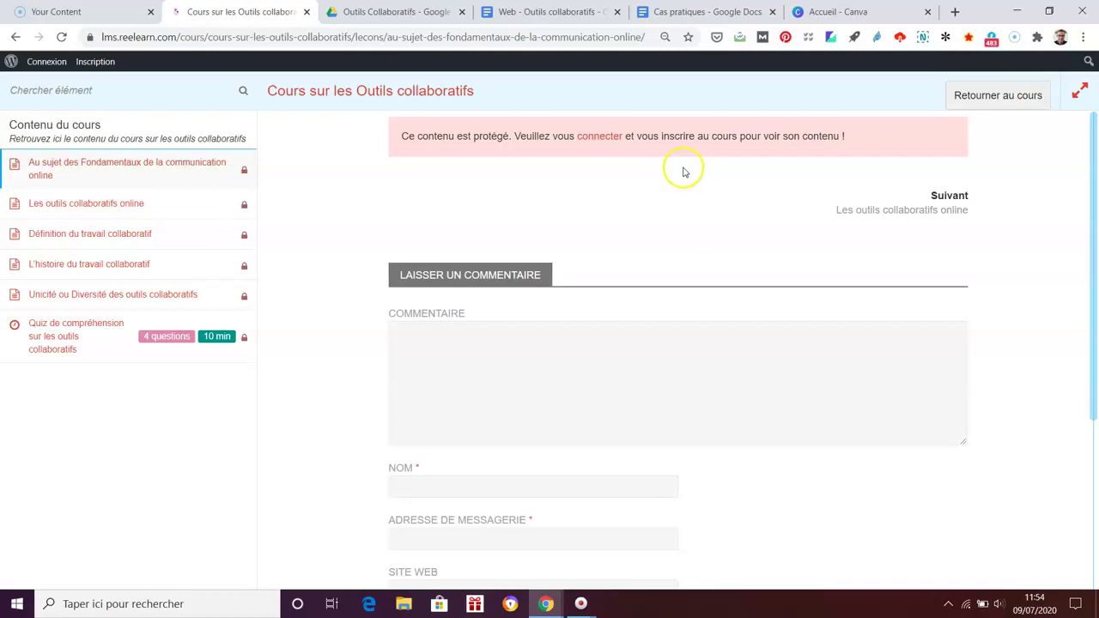
left_click(14, 37)
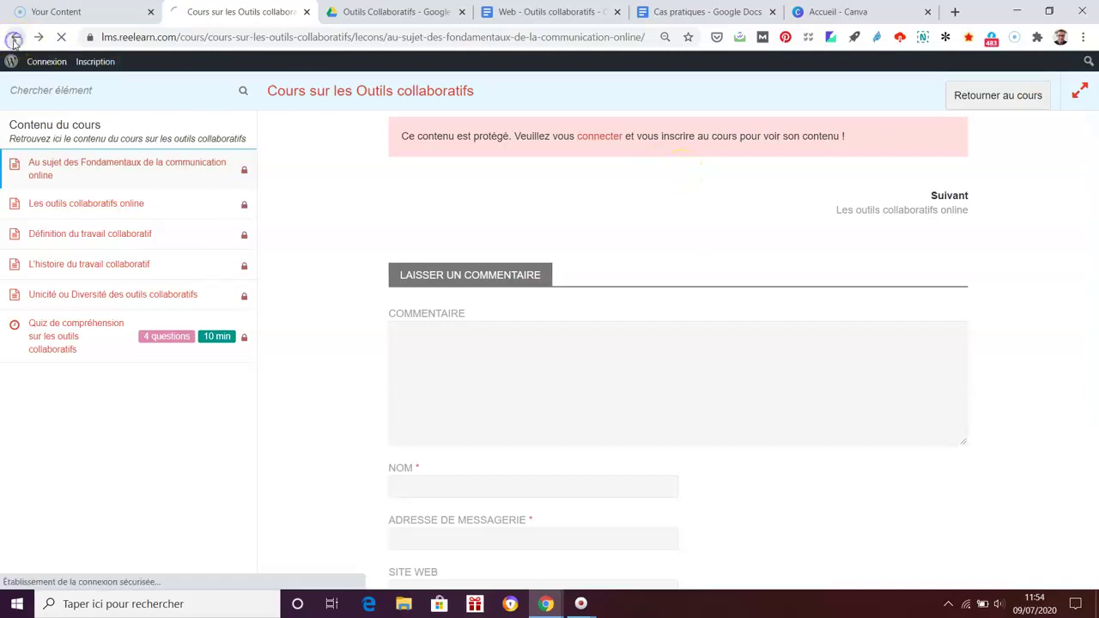
left_click(14, 39)
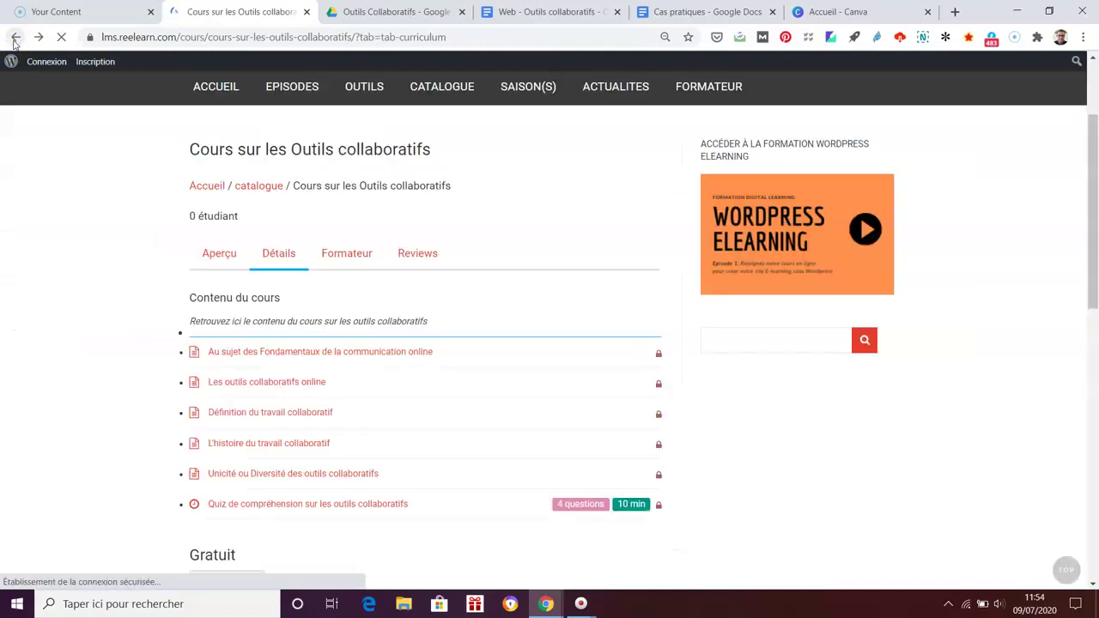
scroll(1001, 363, "down", 2)
scroll(1024, 363, "up", 3)
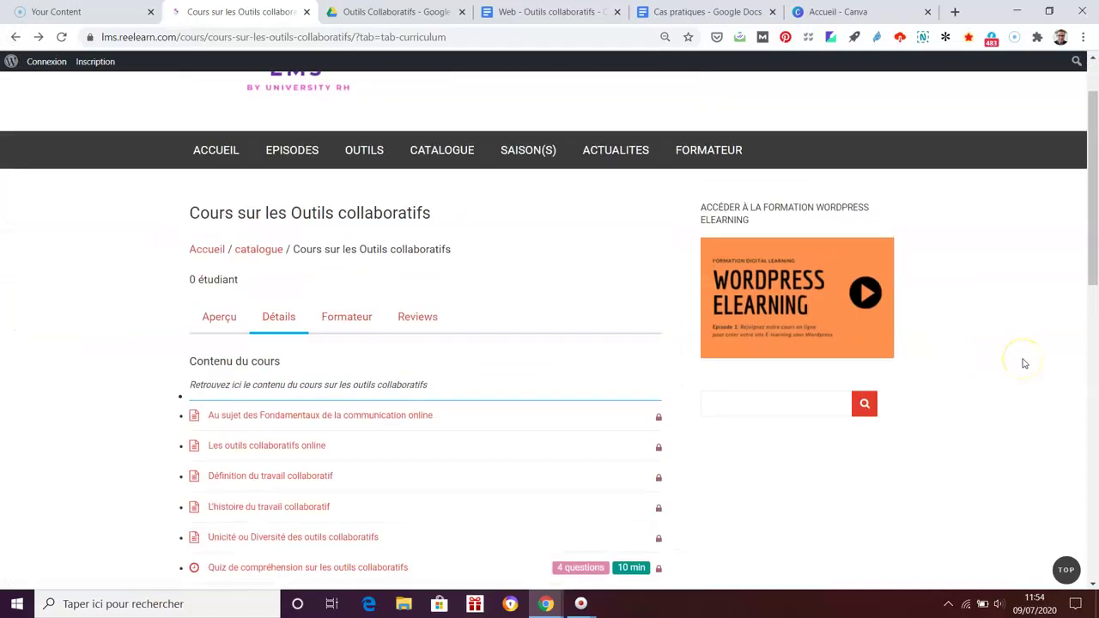
scroll(1023, 363, "down", 2)
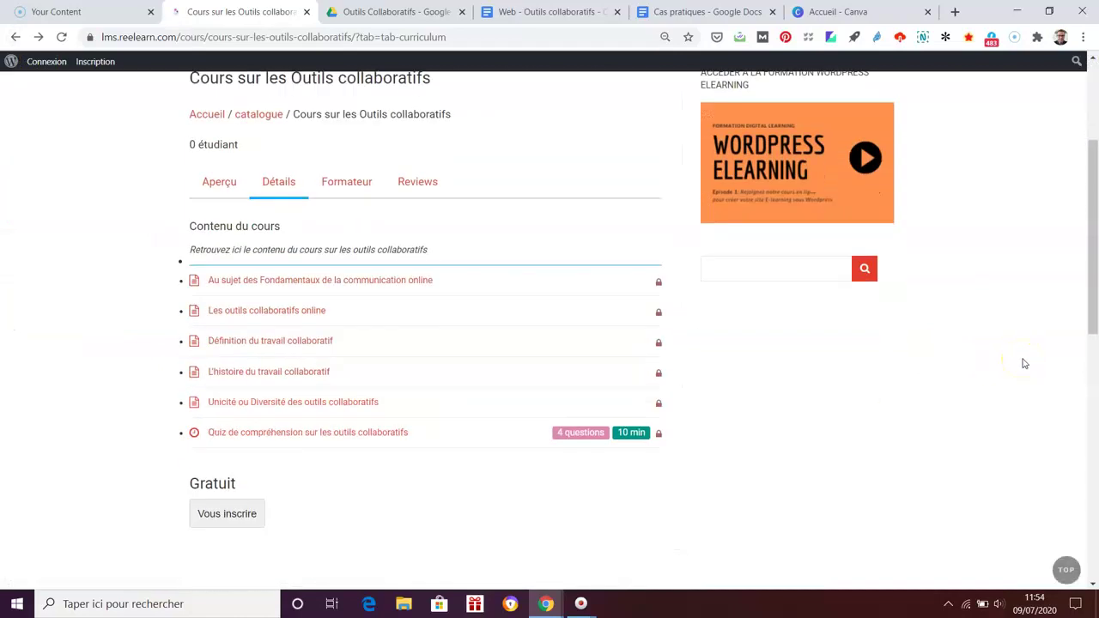
left_click(237, 517)
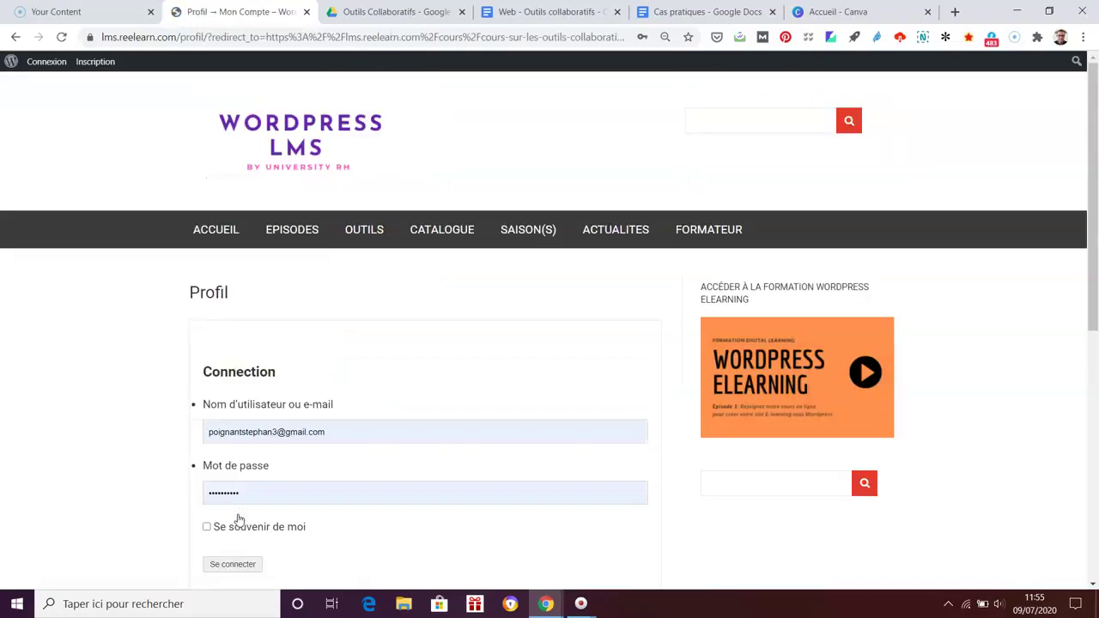
scroll(1081, 359, "down", 1)
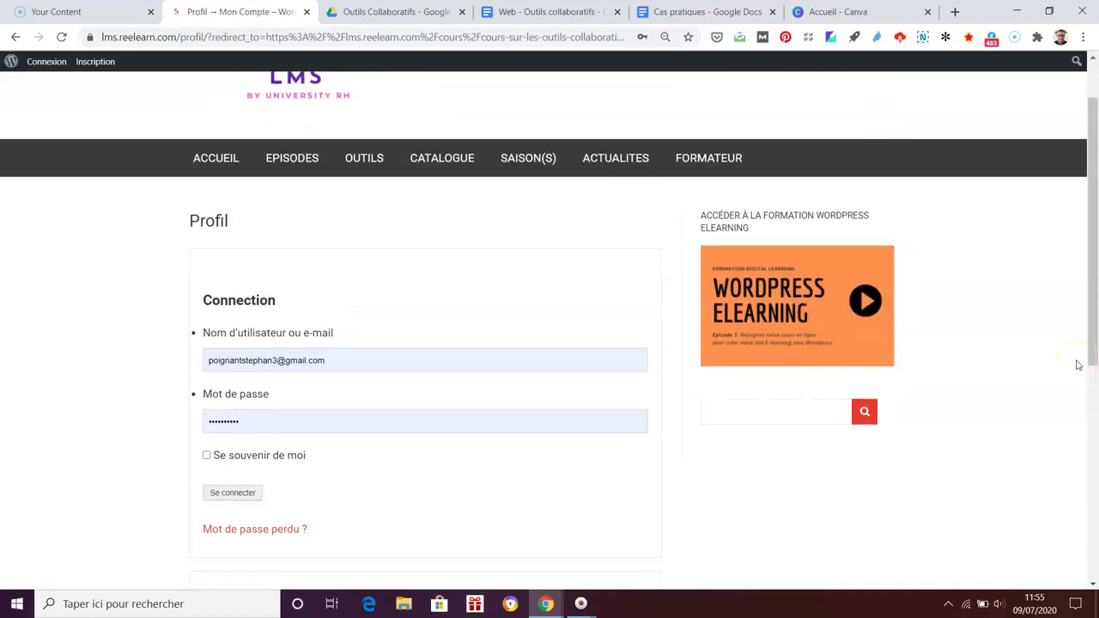
scroll(1079, 365, "up", 1)
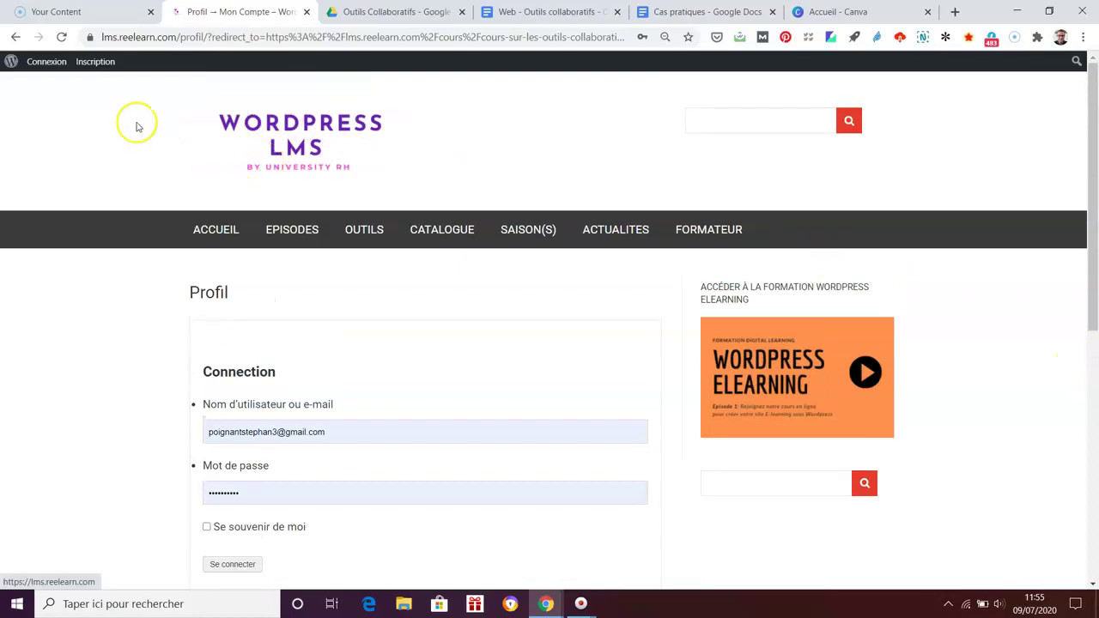
Step: Open the Inscription form and enter the new username and e-mail address
left_click(98, 66)
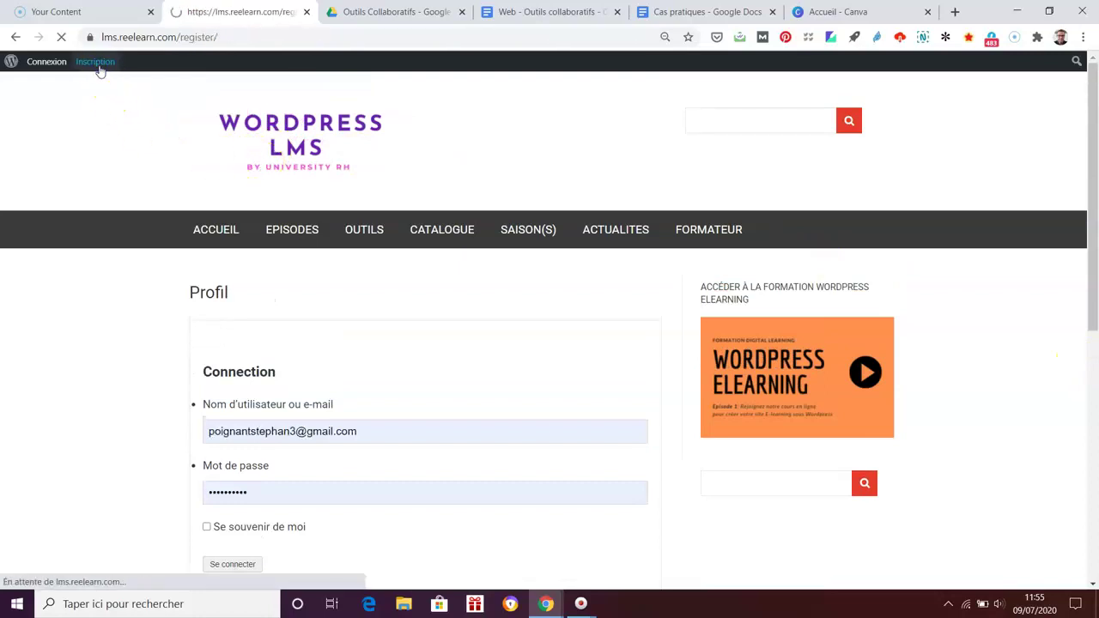
scroll(1078, 358, "down", 1)
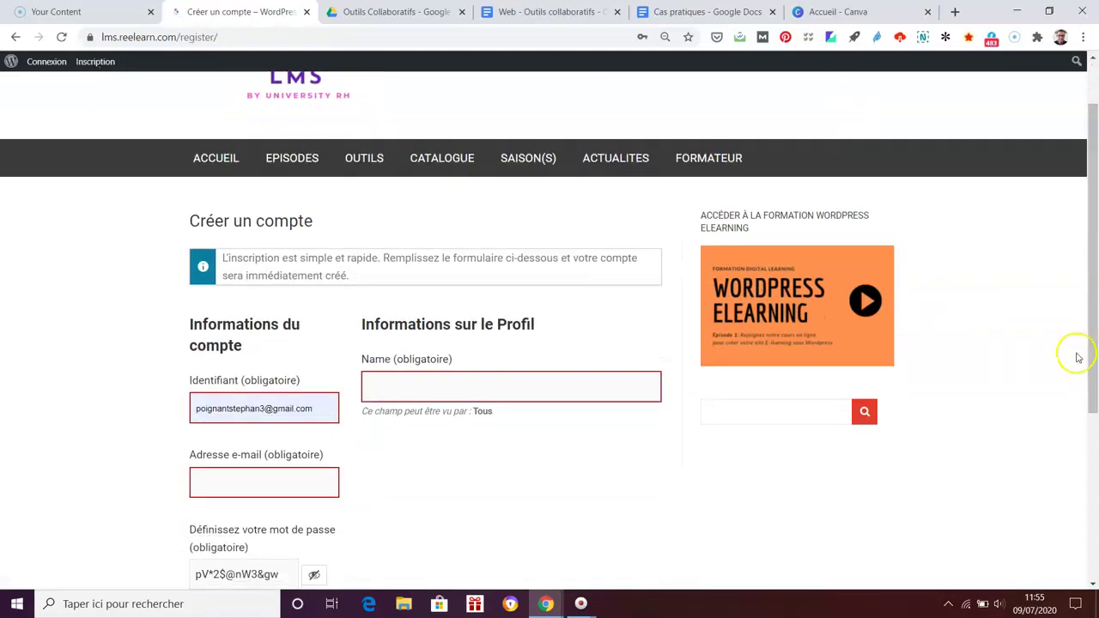
triple_click(282, 409)
left_click(498, 490)
triple_click(290, 409)
key("BackSpace")
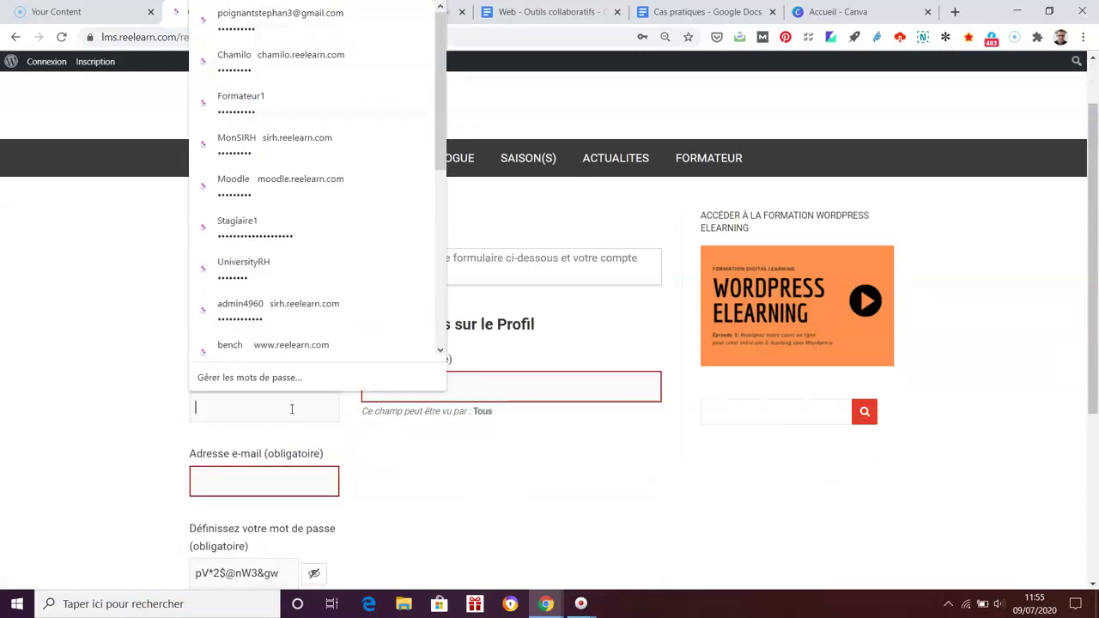
type("stephane110469")
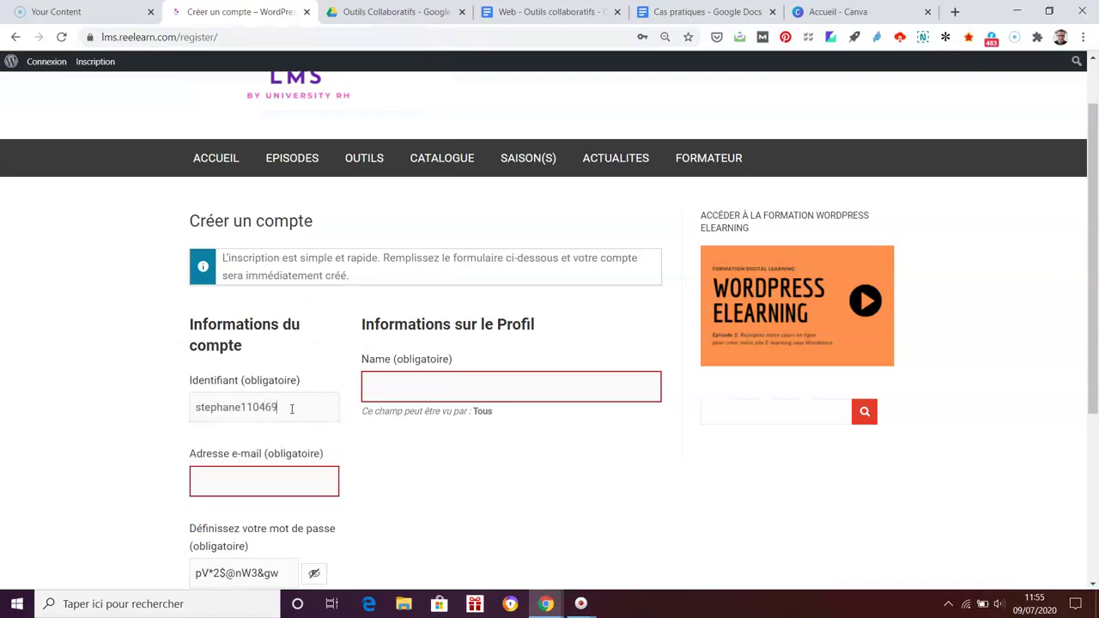
left_click(249, 484)
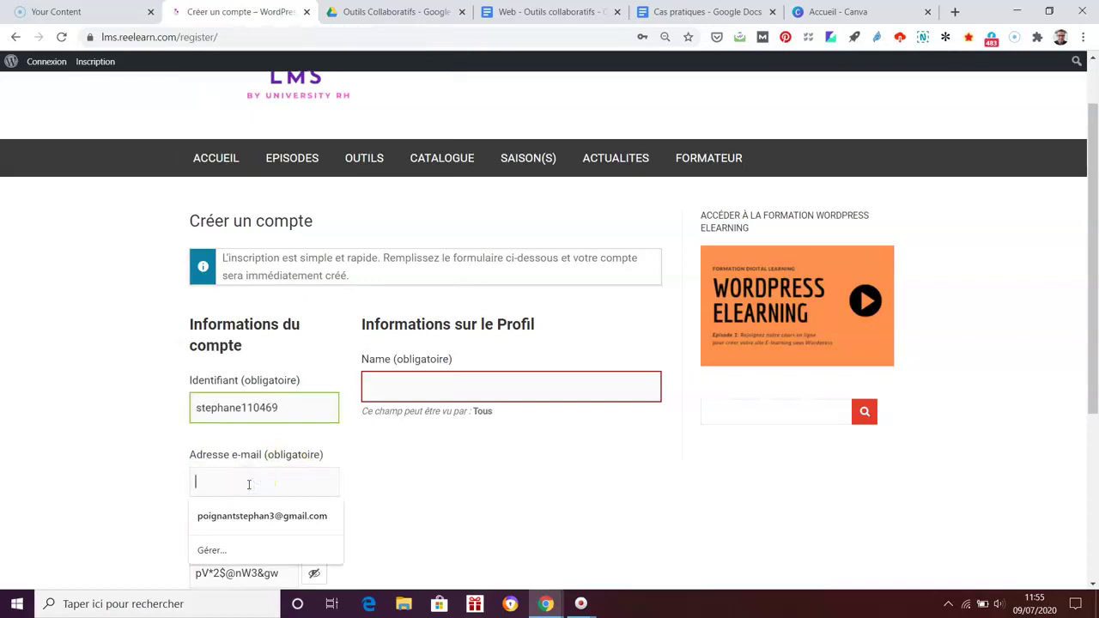
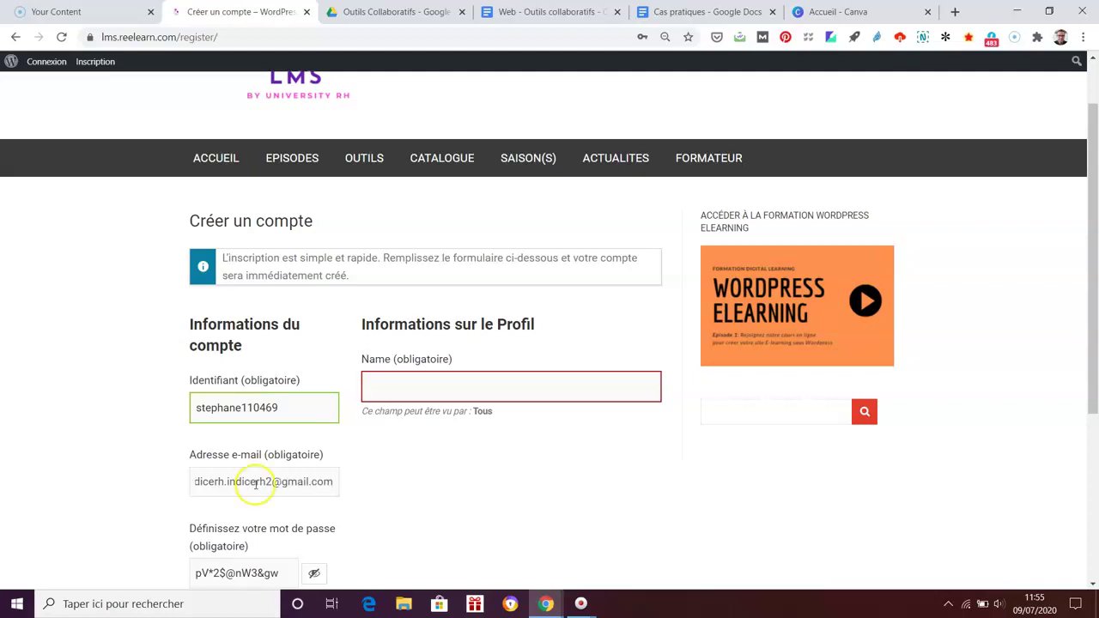
Step: Enter the learner's name and a weak password, accept it, and submit TERMINER L'INSCRIPTION
scroll(552, 493, "down", 1)
left_click(442, 318)
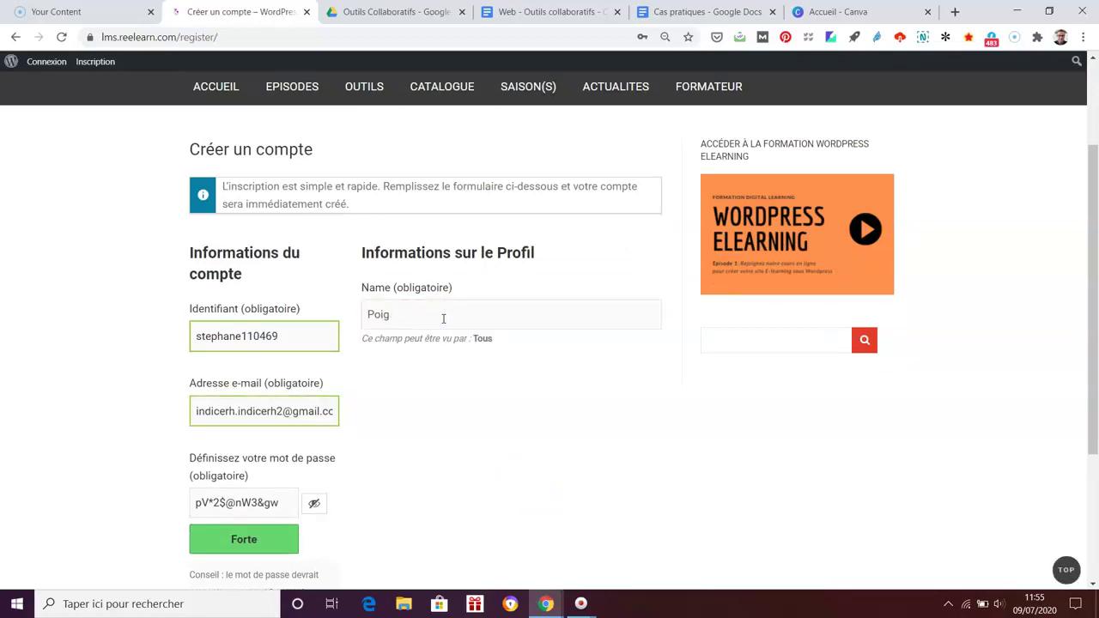
left_click(483, 440)
scroll(483, 445, "down", 1)
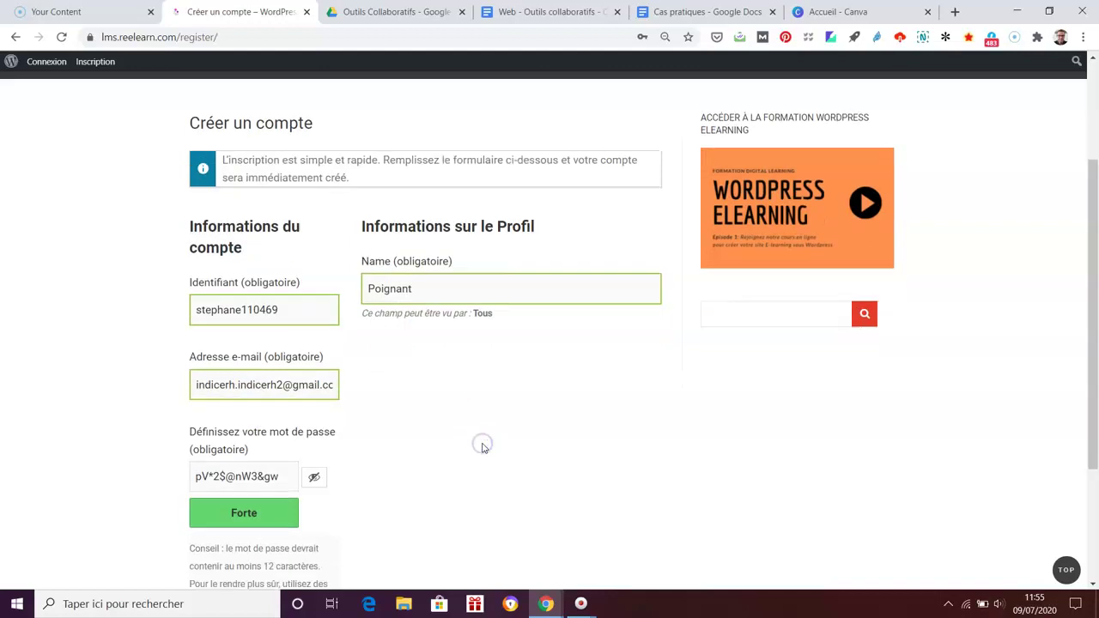
left_click(237, 431)
triple_click(237, 431)
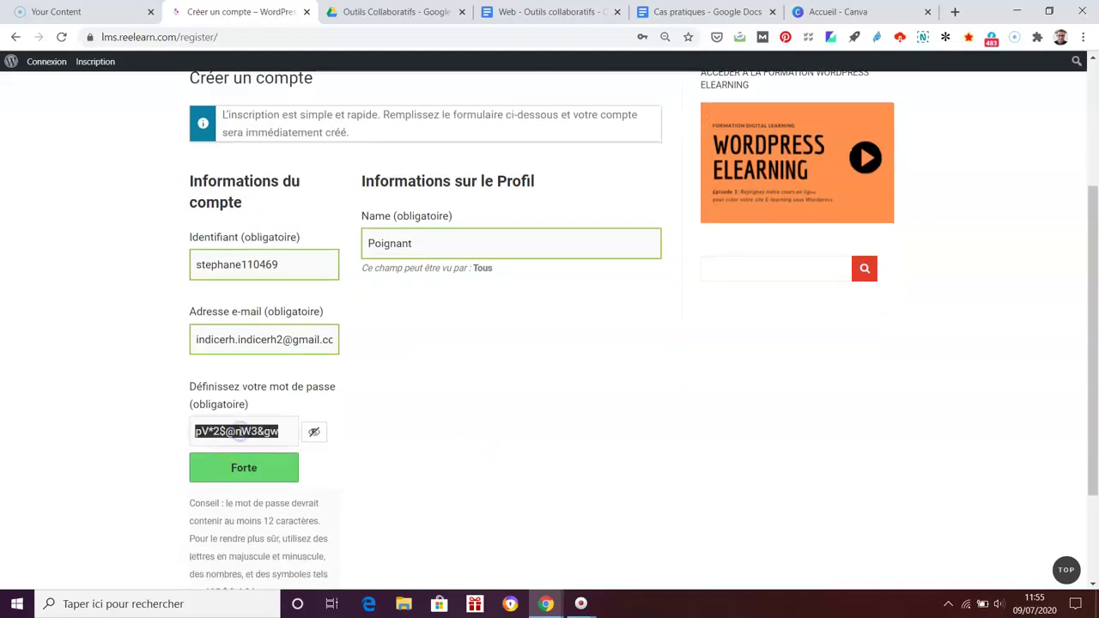
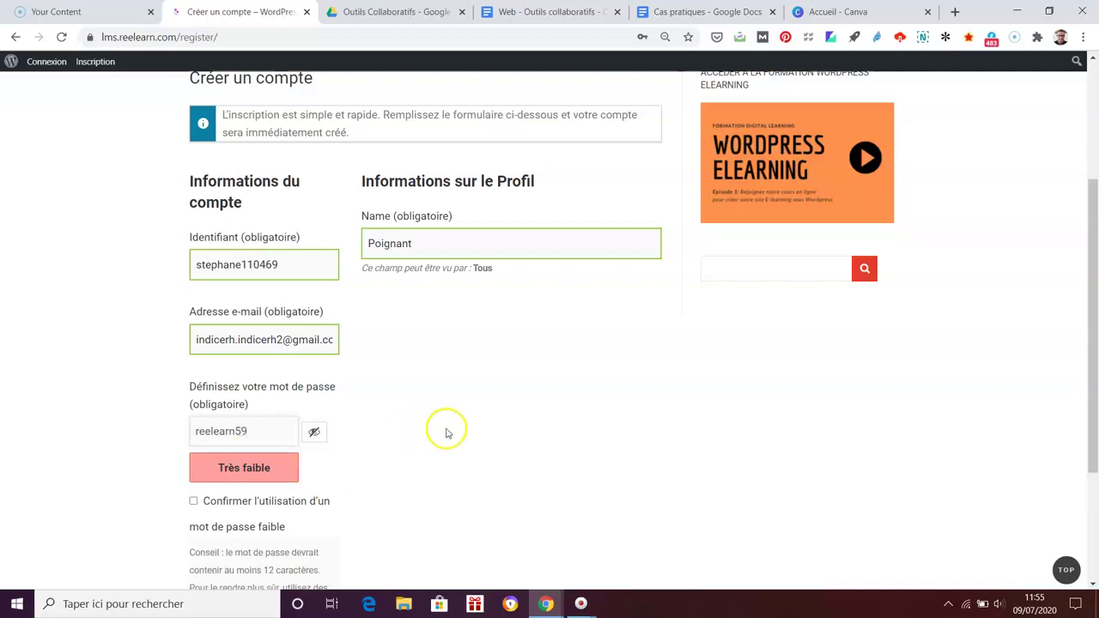
left_click(193, 500)
scroll(610, 498, "up", 2)
scroll(609, 498, "down", 3)
scroll(609, 498, "down", 2)
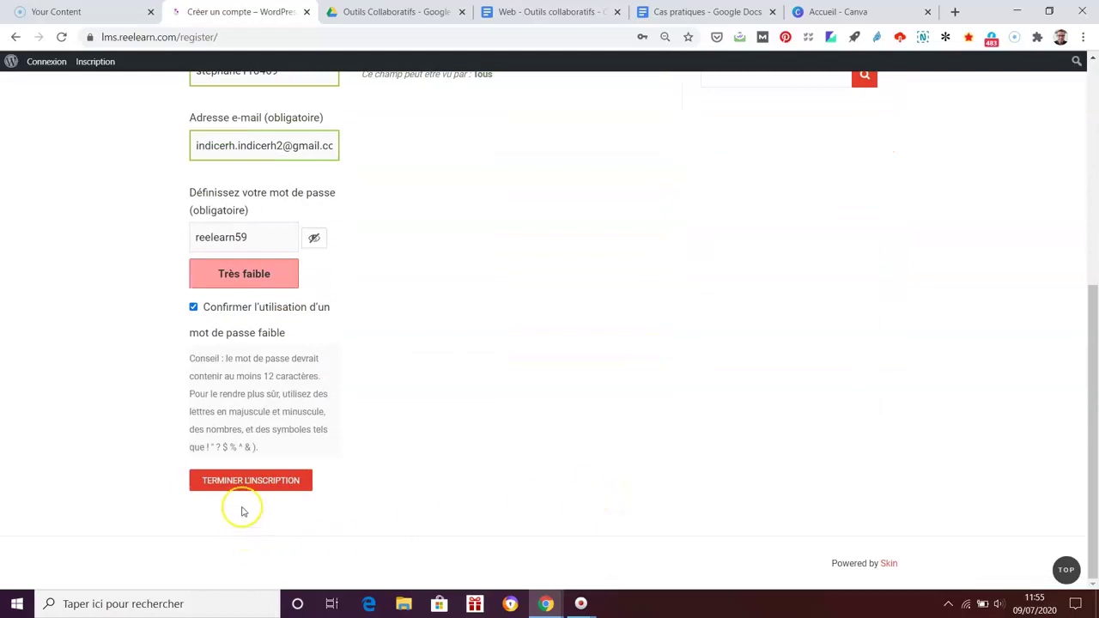
left_click(252, 482)
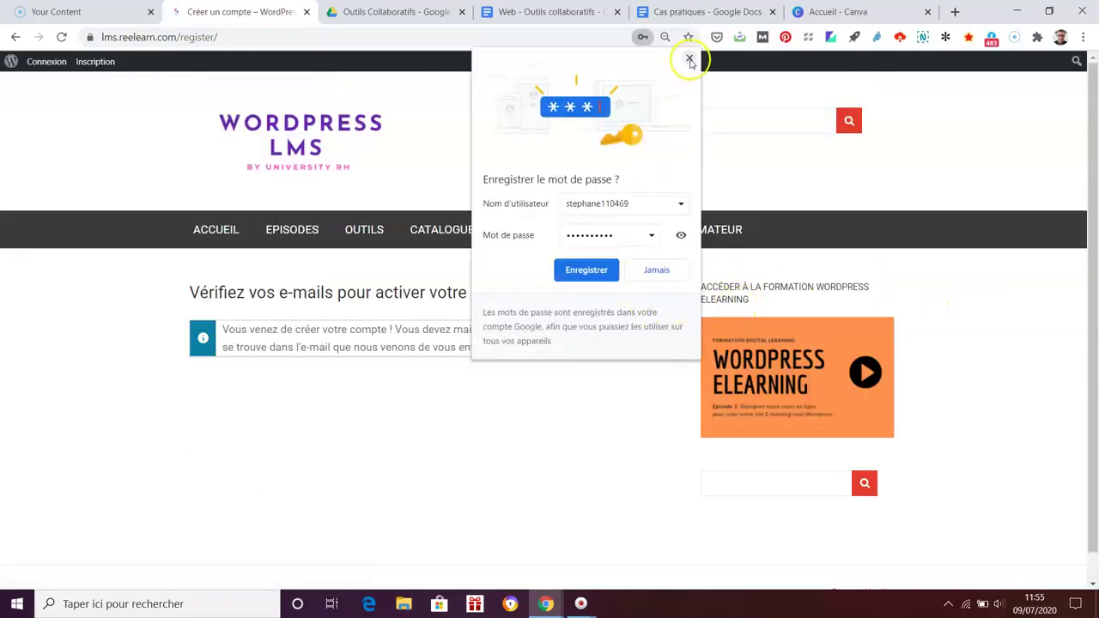
Step: Dismiss Chrome's save-password bubble, then close the Cours admin tab and extra Gmail tab
left_click(688, 58)
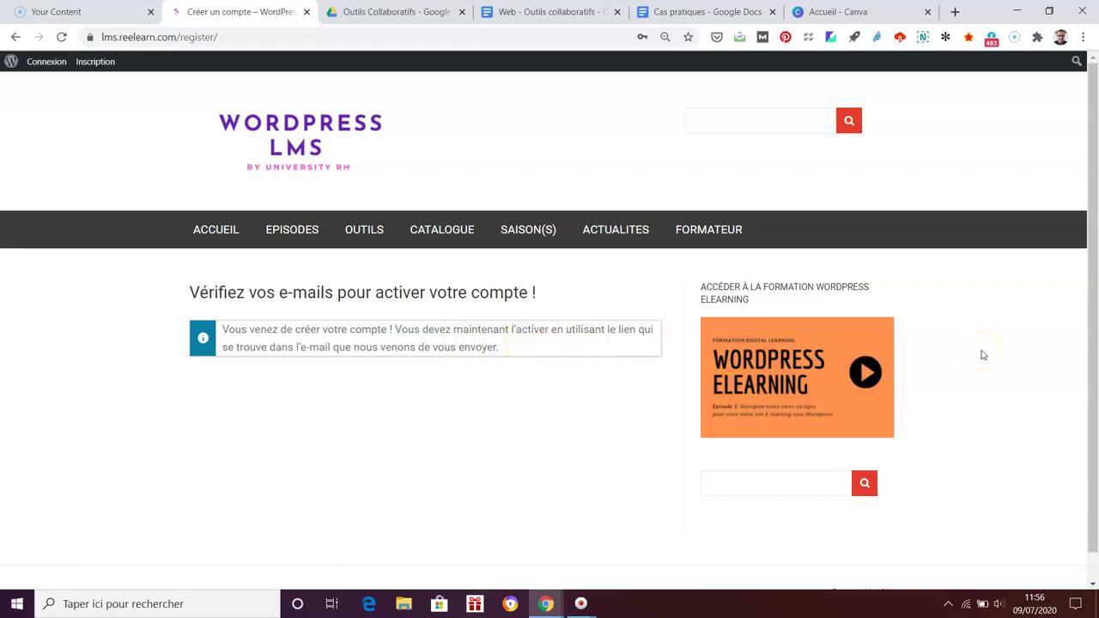
key("alt+Tab")
key("alt+Tab")
key("alt+Tab")
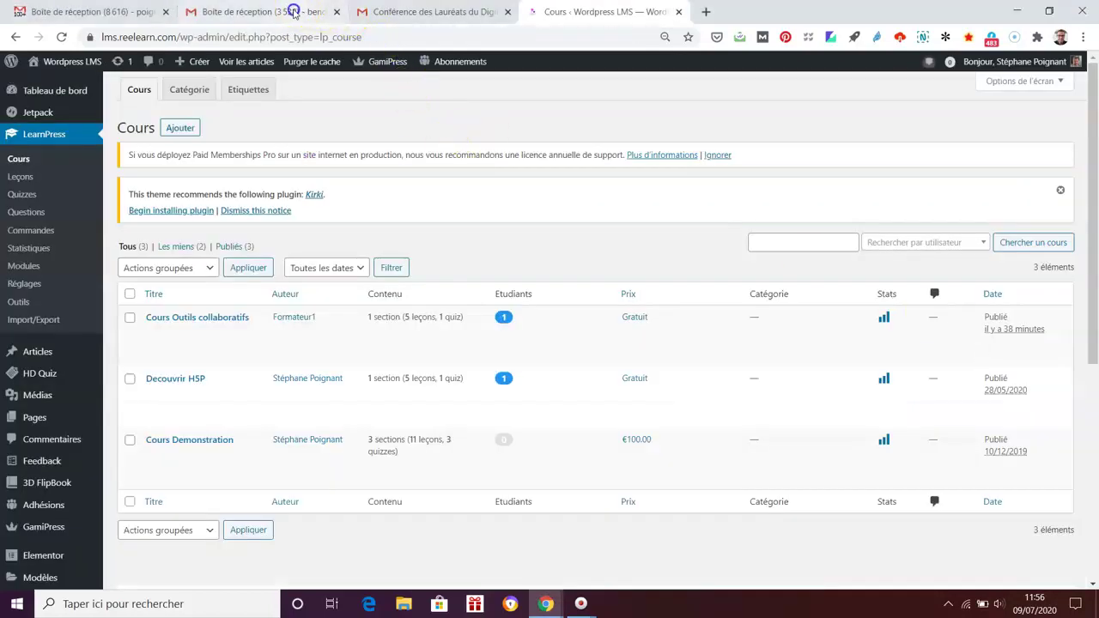
left_click(292, 14)
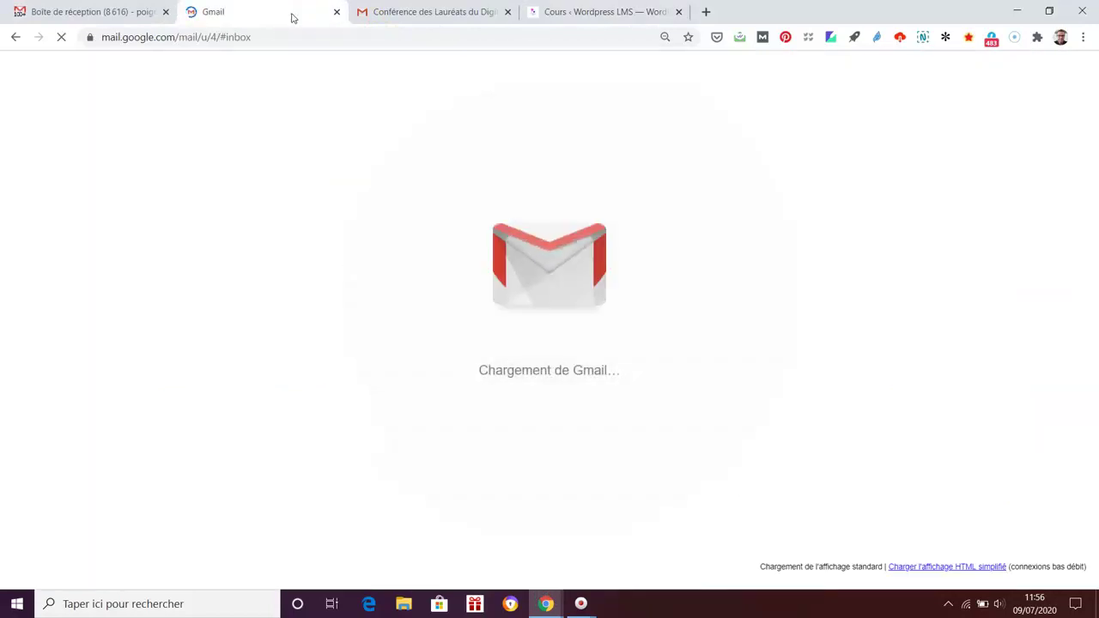
left_click(435, 13)
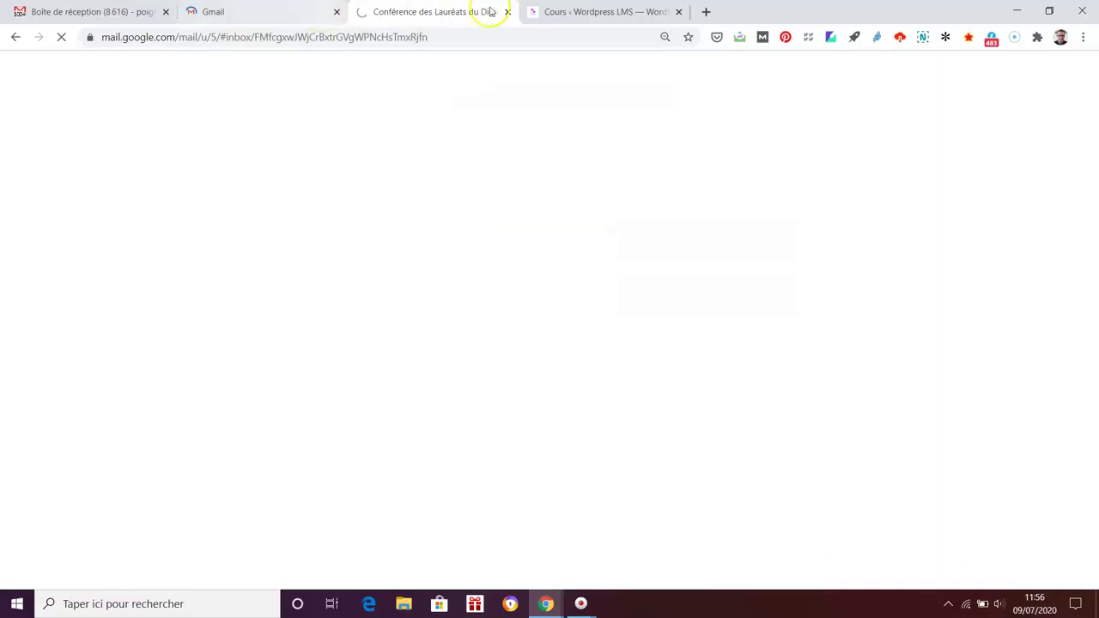
left_click(622, 11)
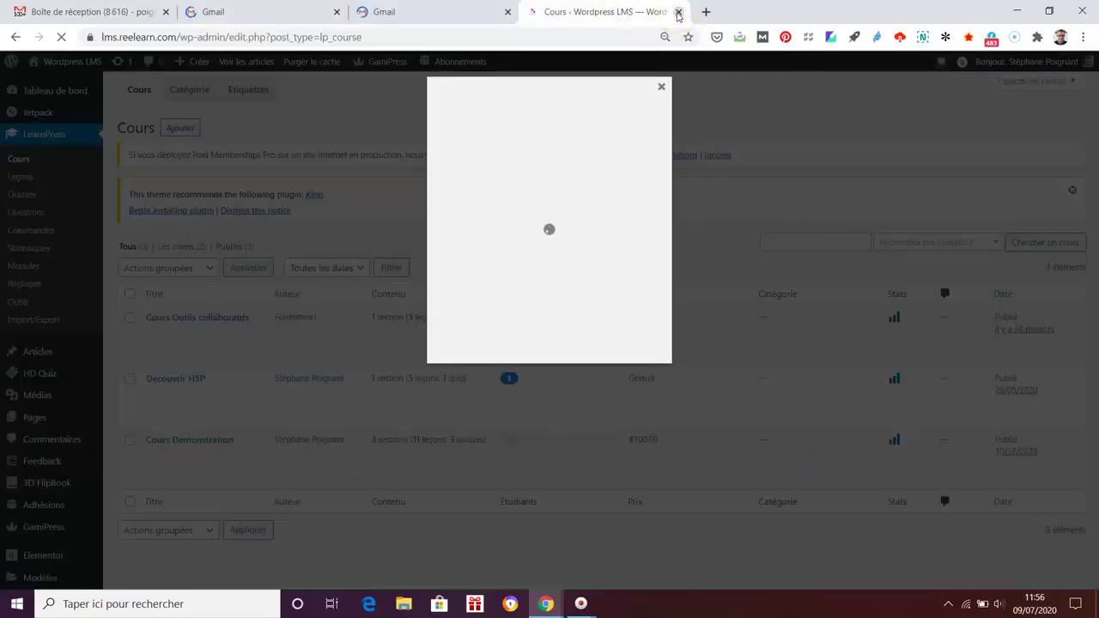
left_click(661, 87)
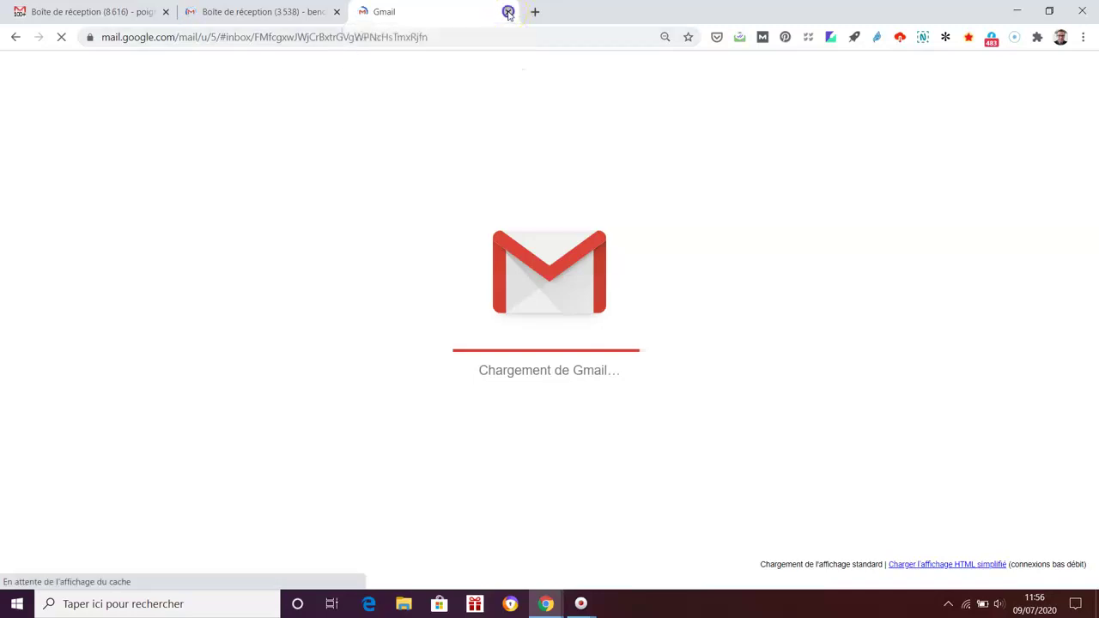
left_click(507, 12)
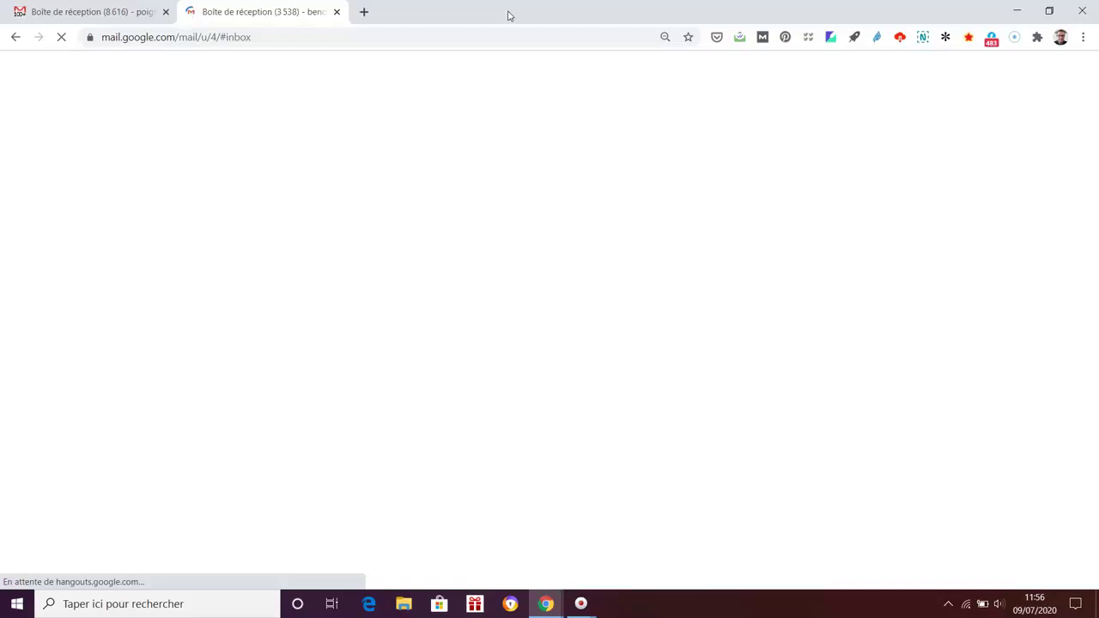
Step: Switch to the other Google account and open the '[Wordpress LMS] Activez votre compte' email
left_click(1074, 72)
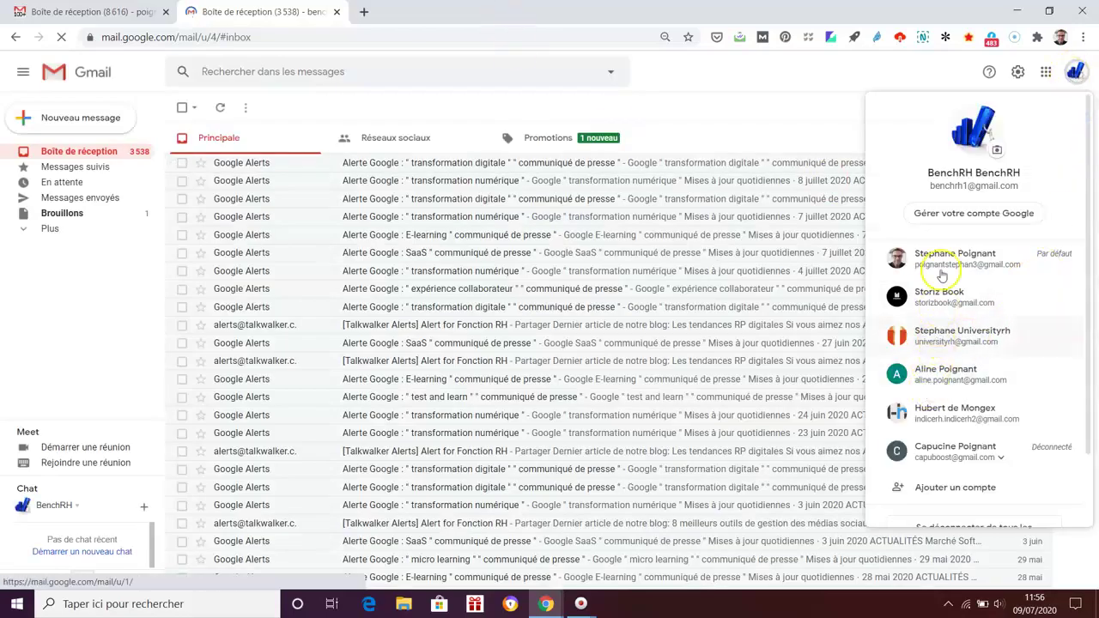
left_click(948, 419)
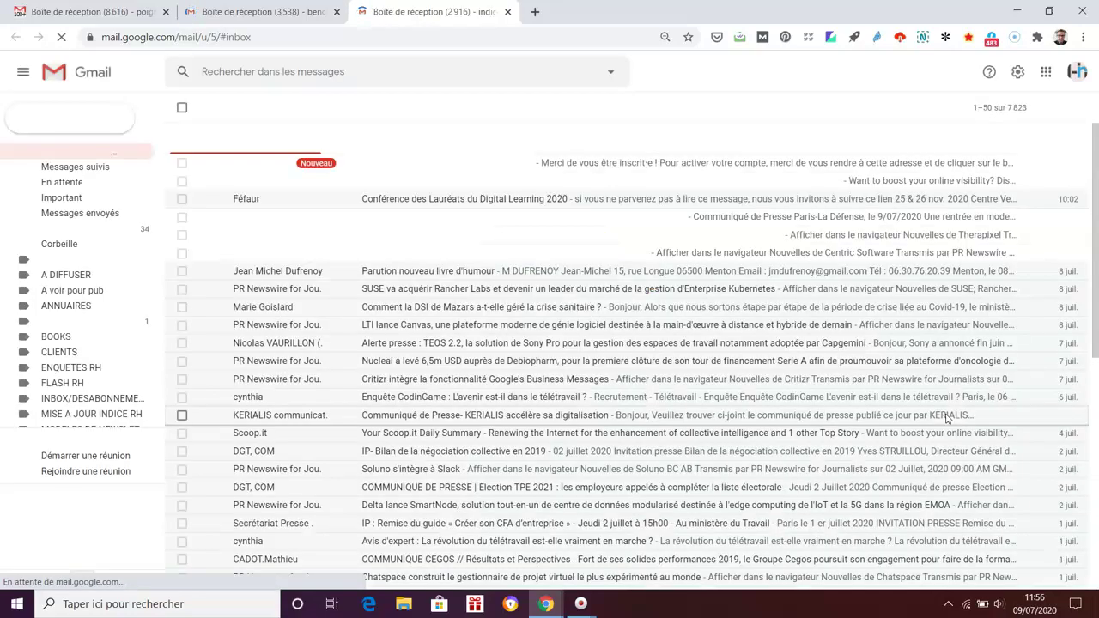
left_click(595, 162)
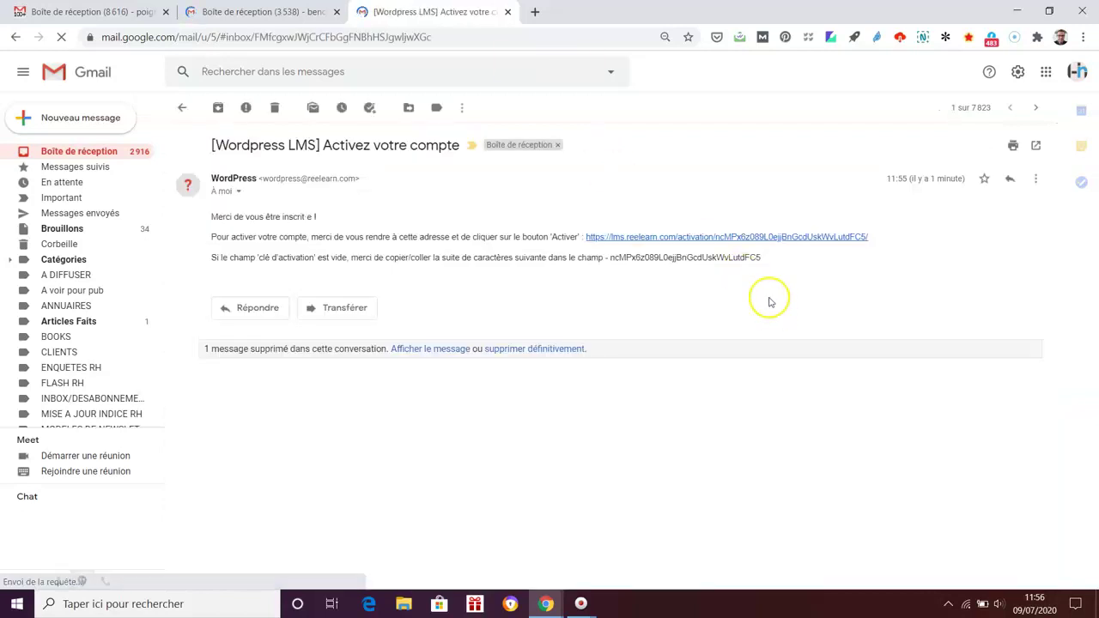
Step: Activate the account via the e-mailed link, then log in with saved credentials and Se souvenir de moi
left_click(767, 237)
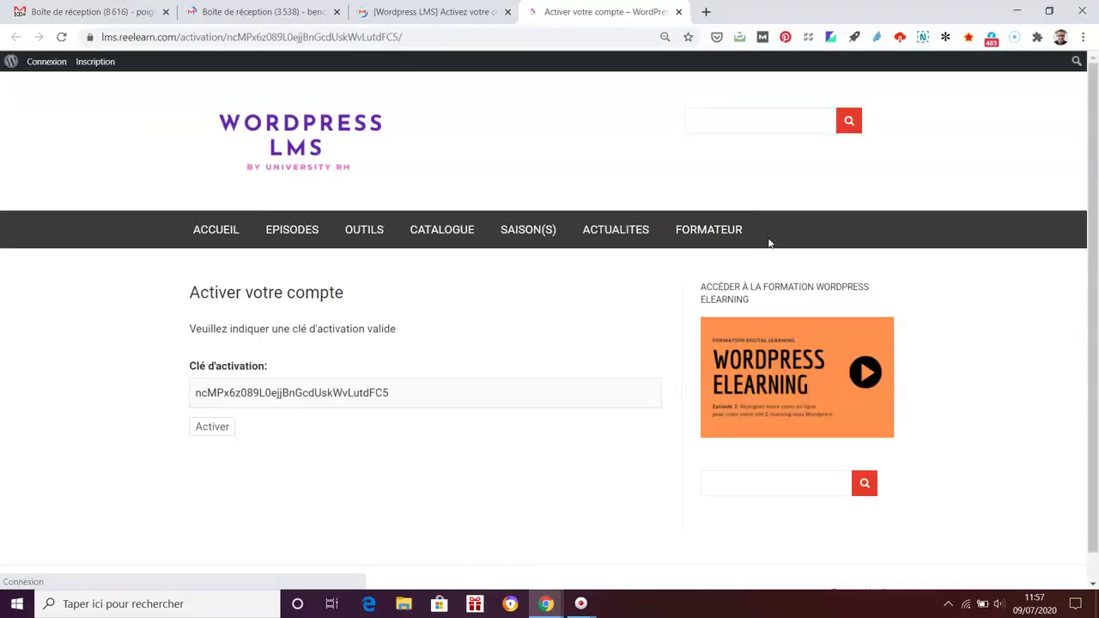
left_click(211, 426)
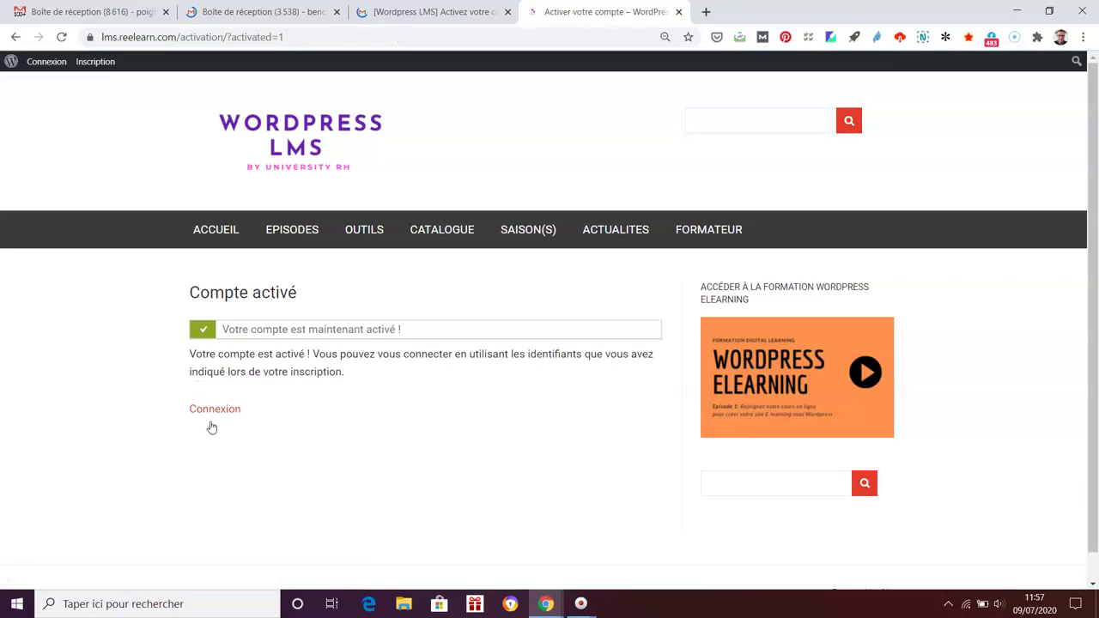
left_click(219, 410)
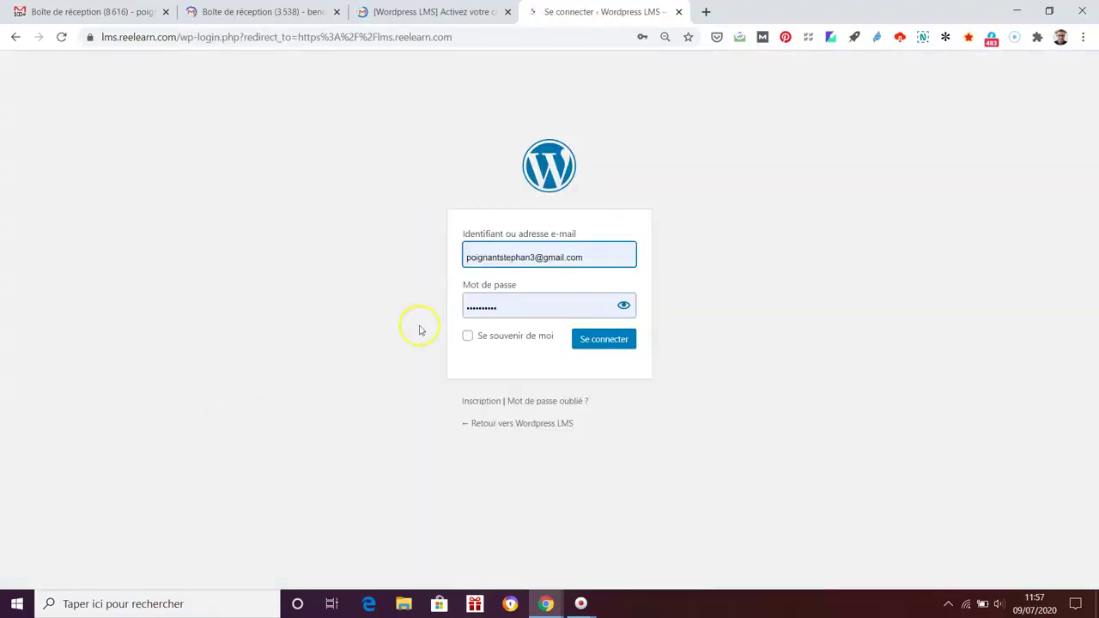
left_click(589, 258)
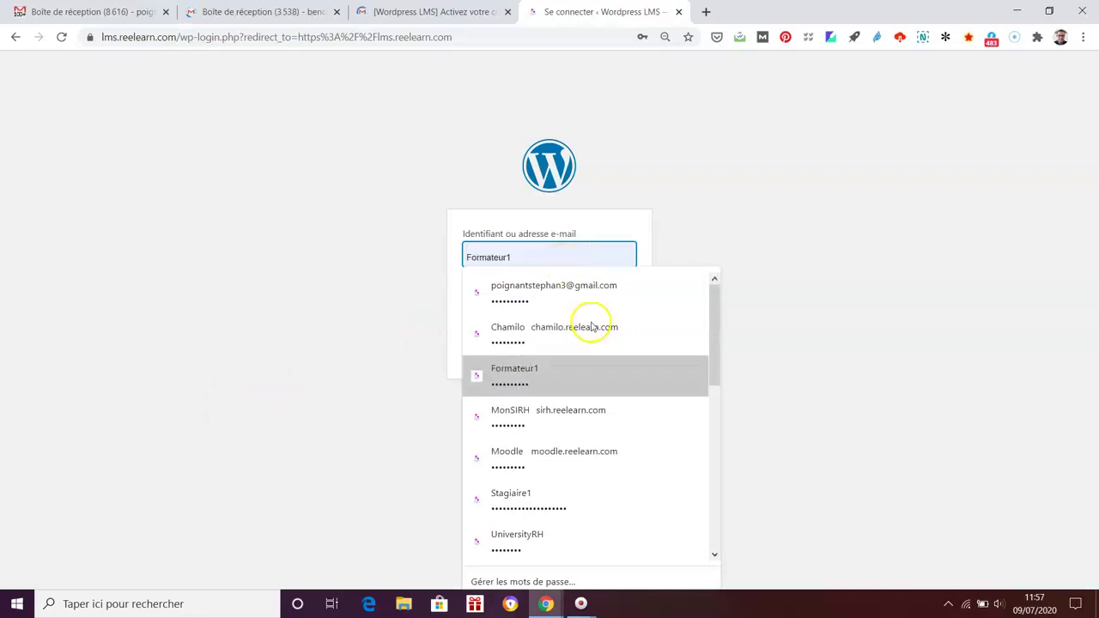
left_click(716, 551)
left_click_drag(716, 550, 714, 513)
left_click(598, 435)
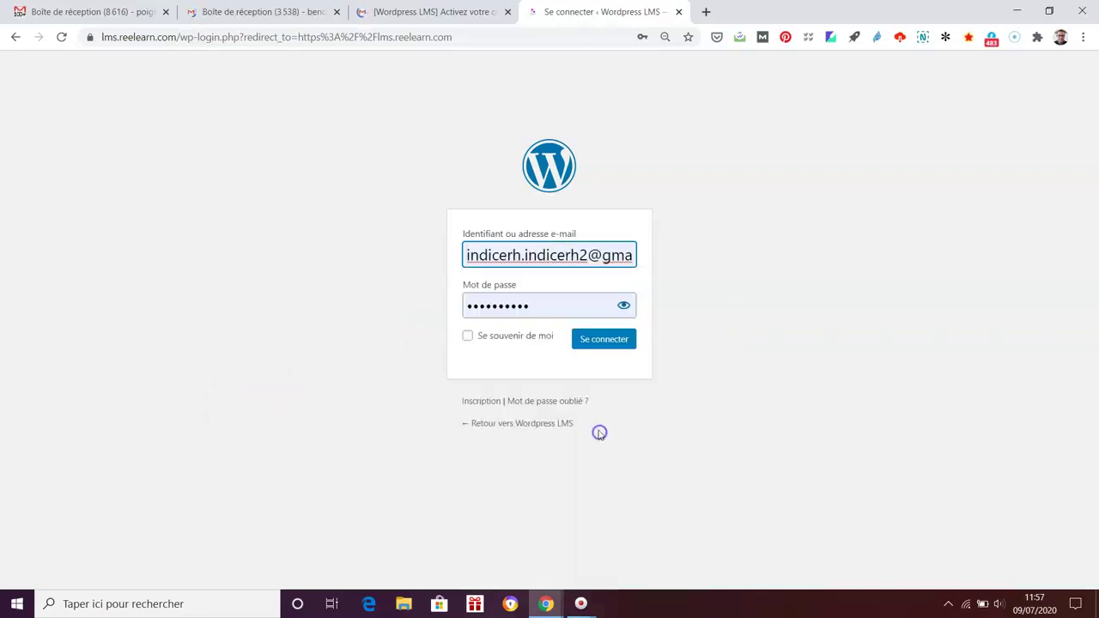
left_click(624, 304)
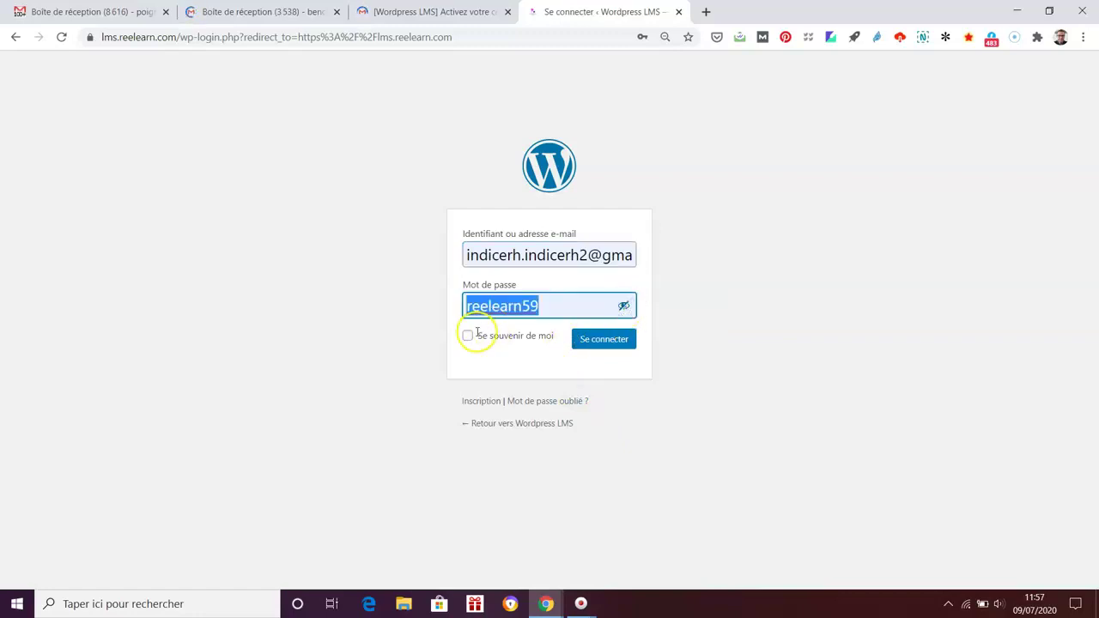
left_click(470, 335)
left_click(584, 337)
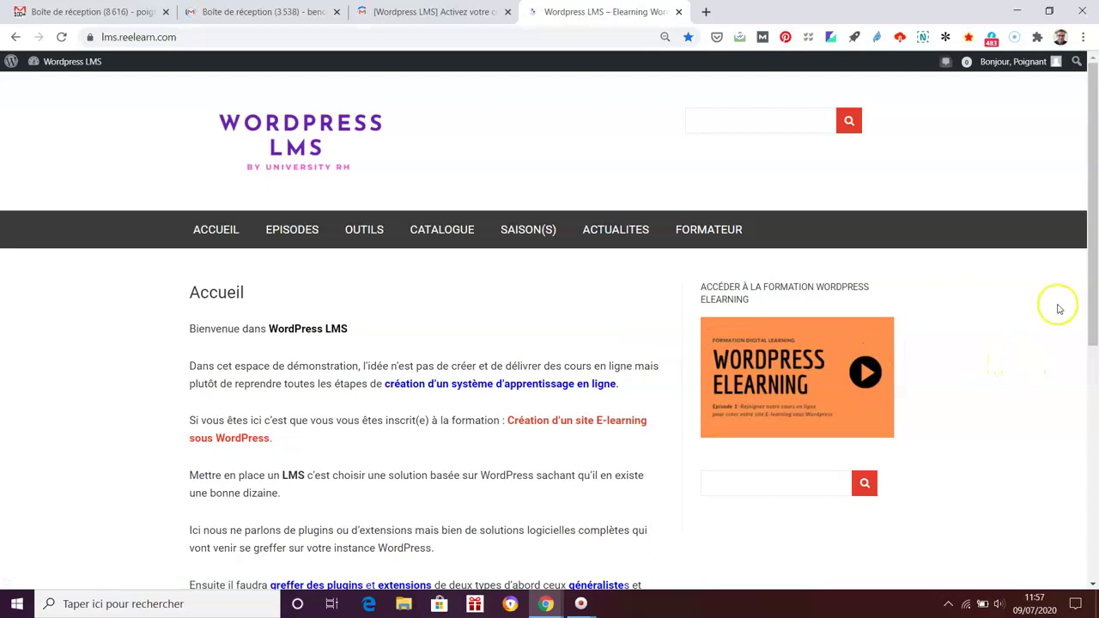
Step: Go to CATALOGUE and open the 'Cours sur les Outils collaboratifs' course card
left_click_drag(1091, 222, 1091, 292)
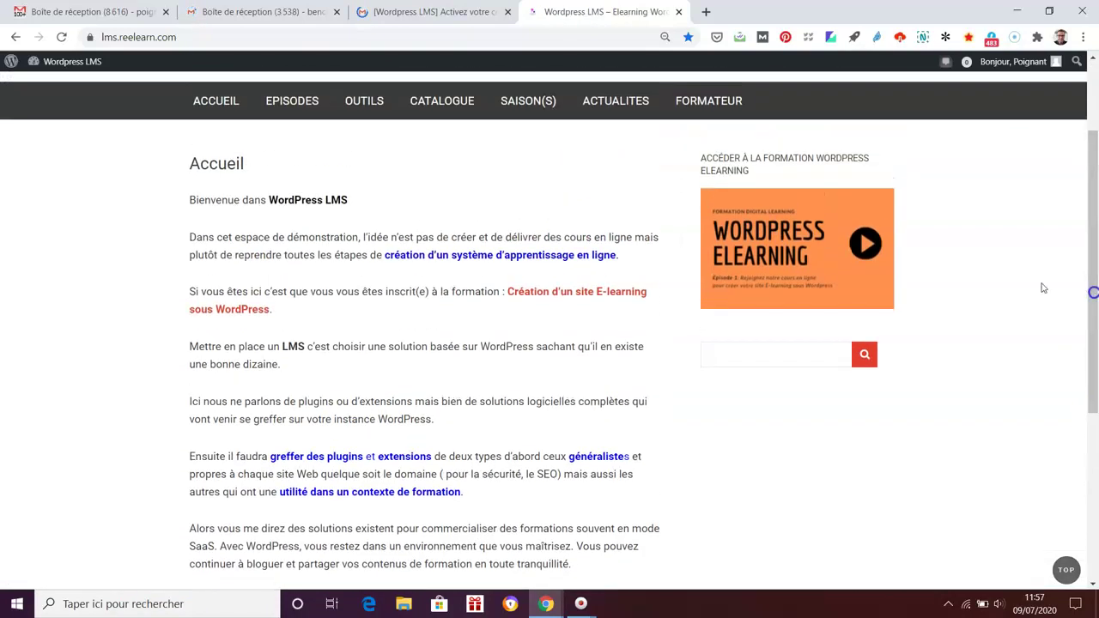
left_click(442, 103)
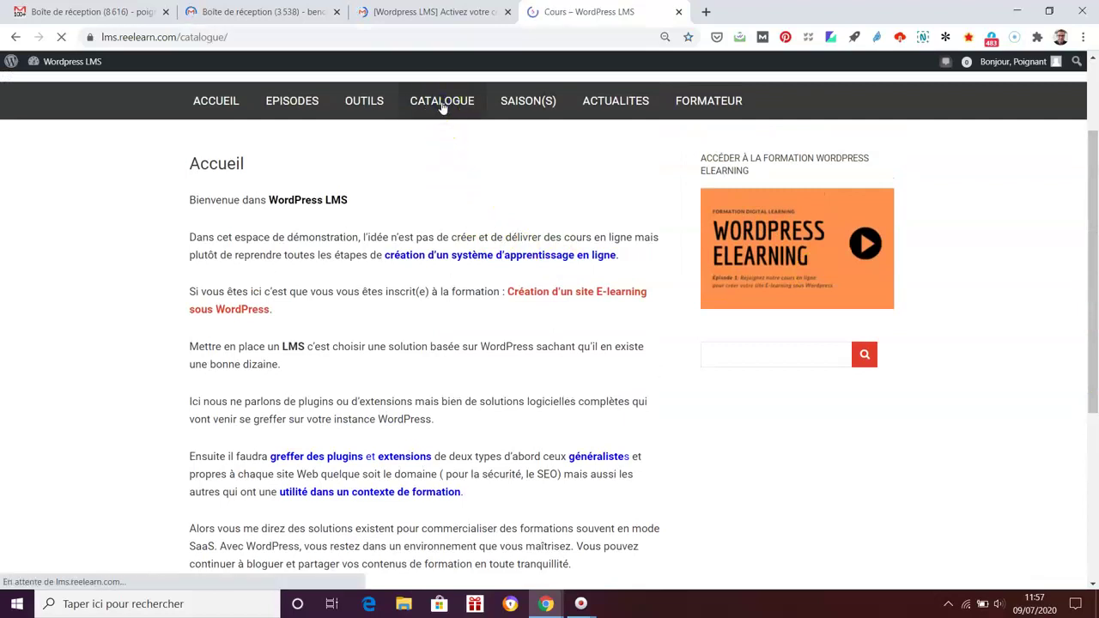
scroll(1075, 421, "down", 1)
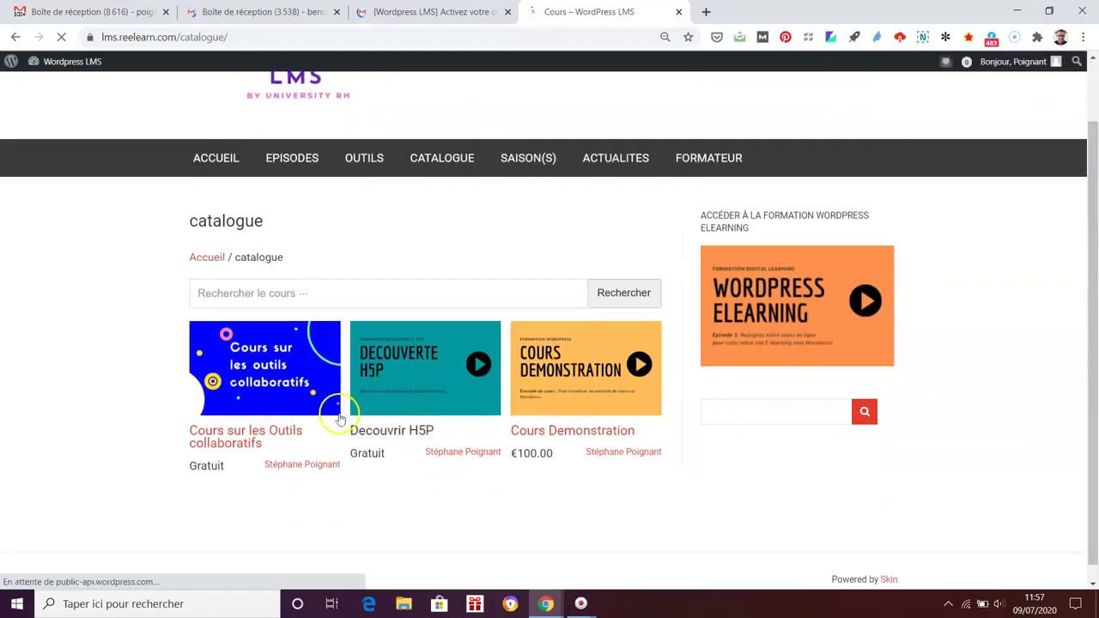
left_click(274, 371)
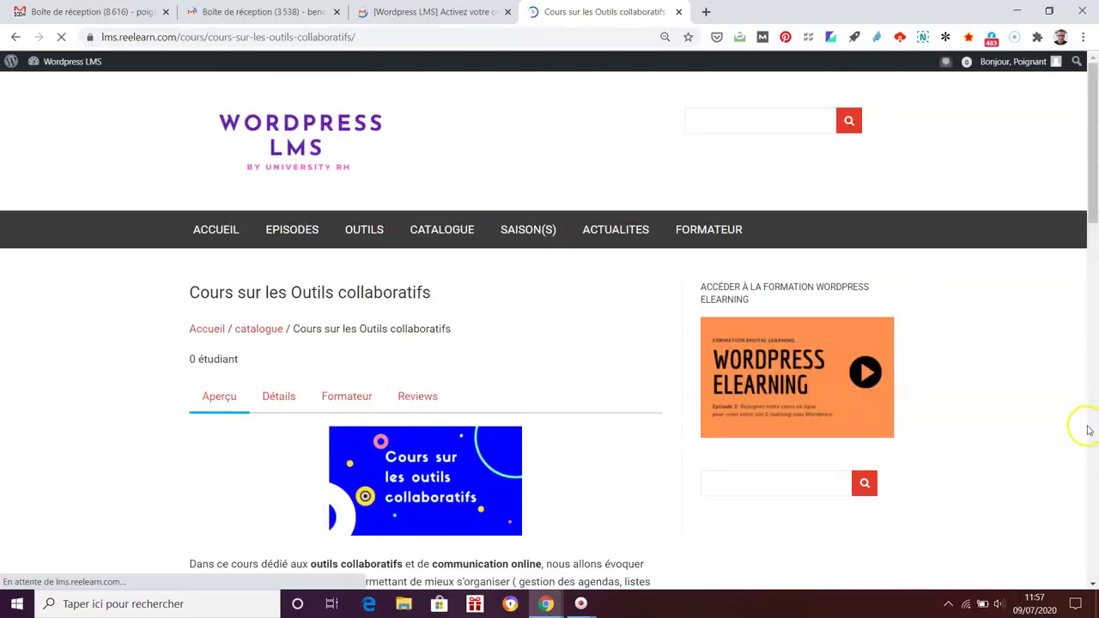
scroll(1074, 425, "down", 3)
scroll(1062, 433, "down", 8)
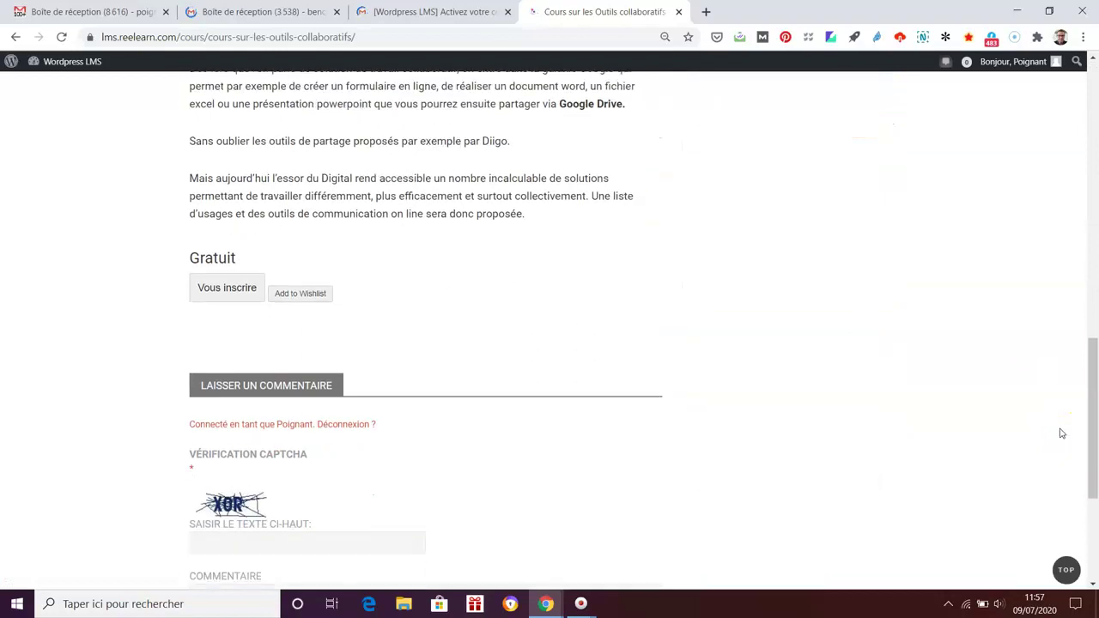
Step: Enrol with 'Vous inscrire' and review the content list showing 0 of 6 items completed
left_click(245, 288)
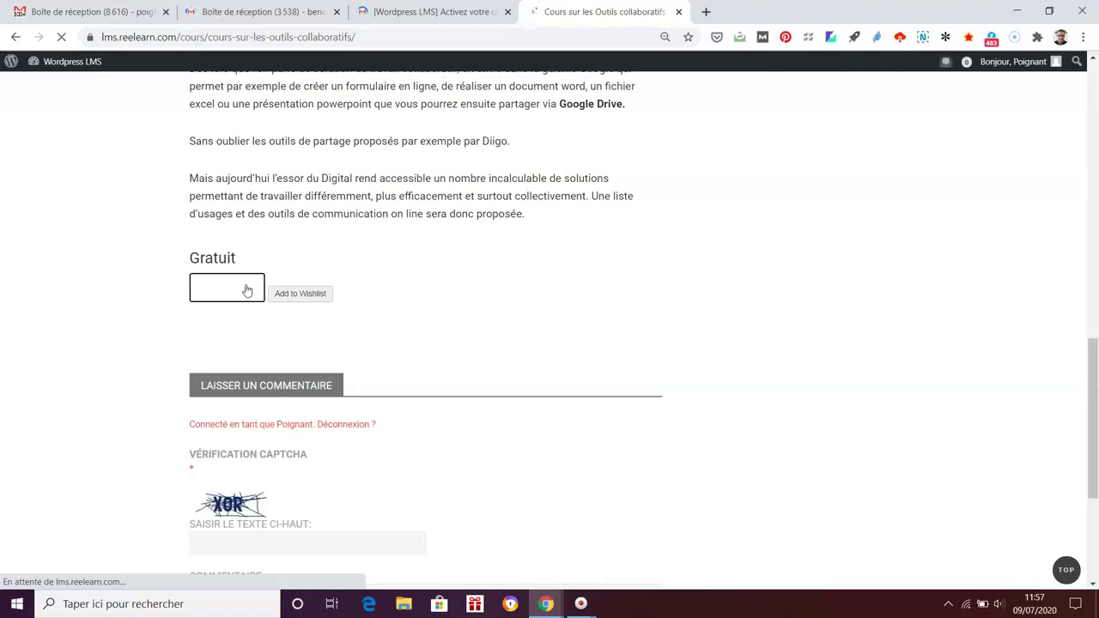
scroll(1022, 369, "down", 3)
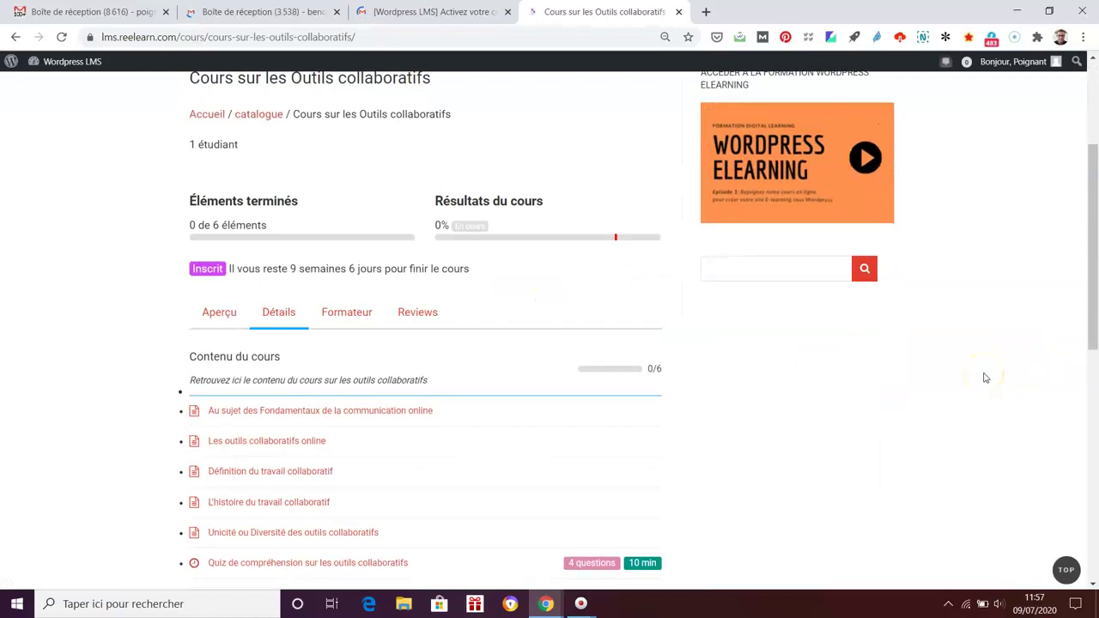
scroll(1013, 375, "up", 1)
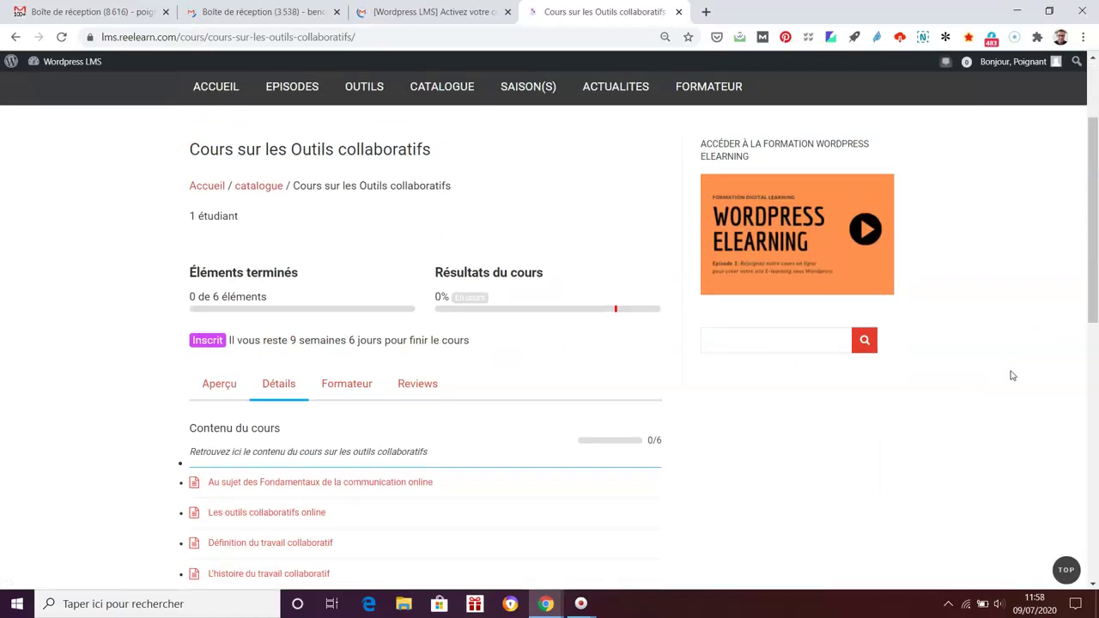
scroll(1013, 375, "down", 2)
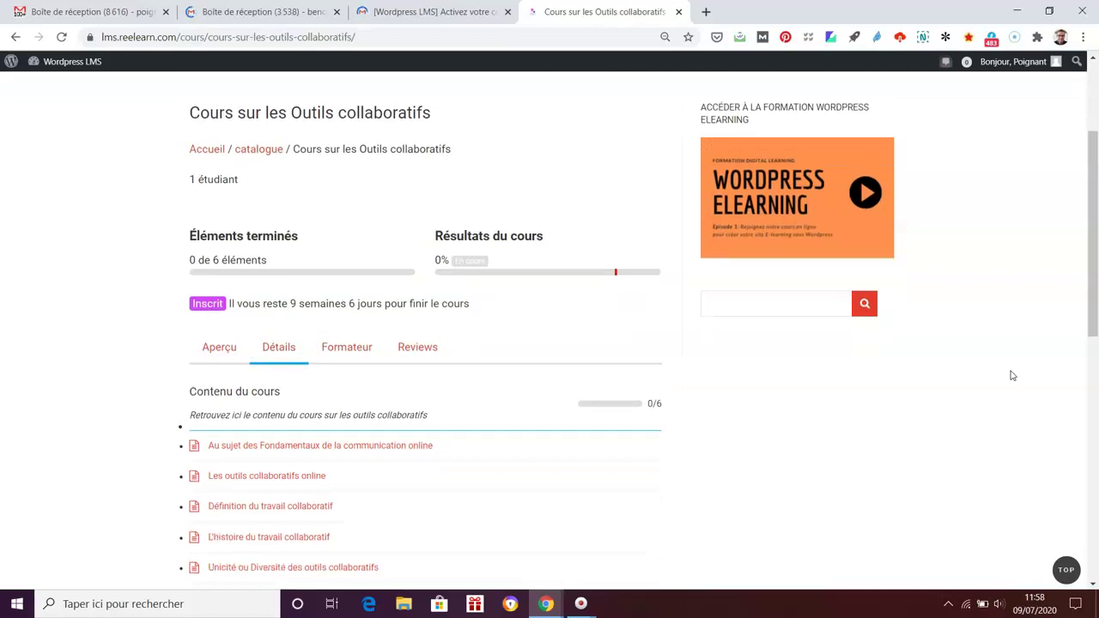
scroll(1012, 375, "up", 3)
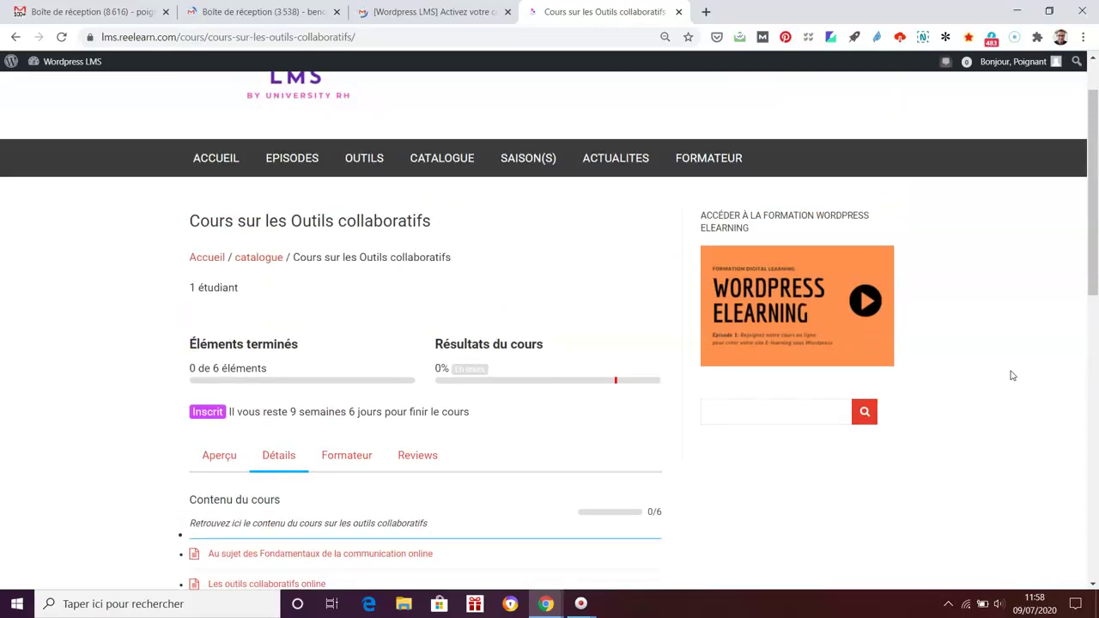
scroll(1012, 376, "down", 1)
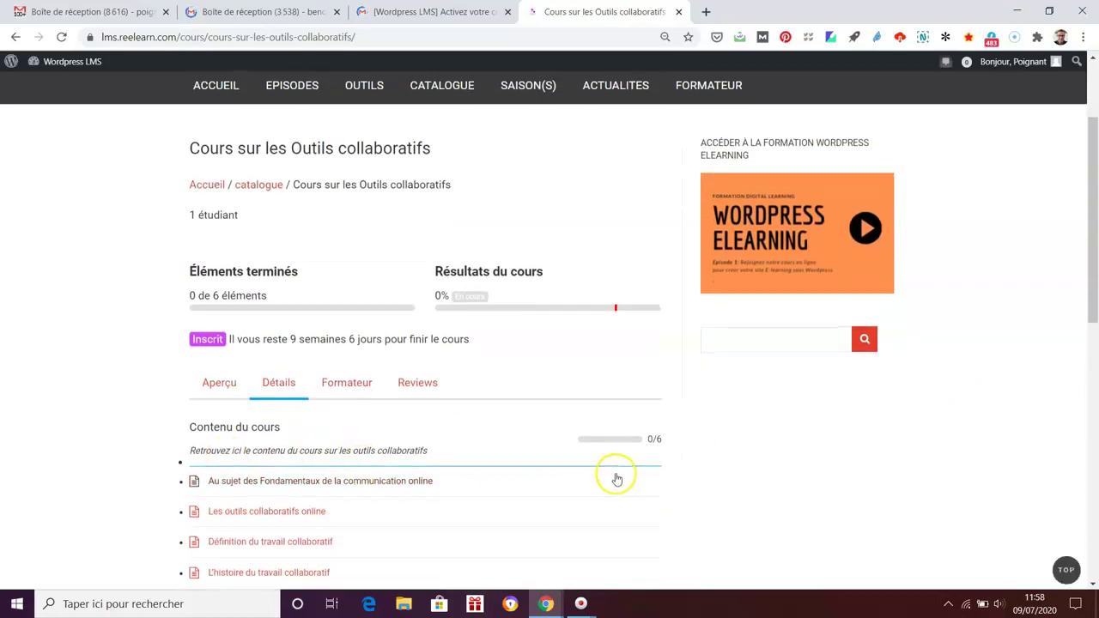
scroll(616, 479, "down", 1)
Step: Open and read the first lesson on communication fundamentals
left_click(288, 412)
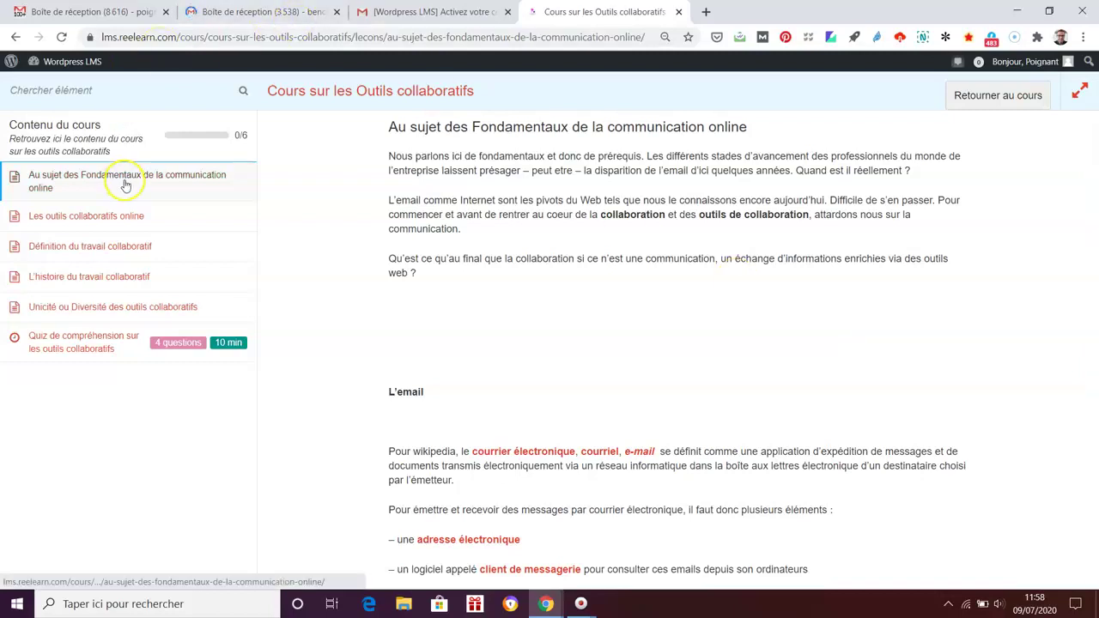
scroll(805, 292, "down", 7)
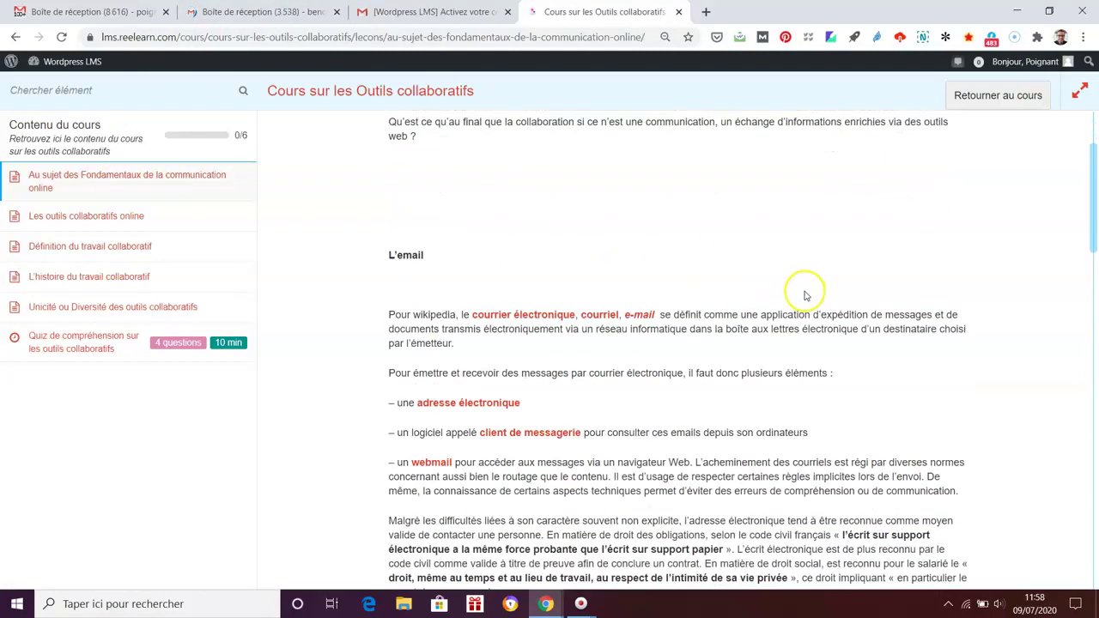
scroll(805, 292, "down", 11)
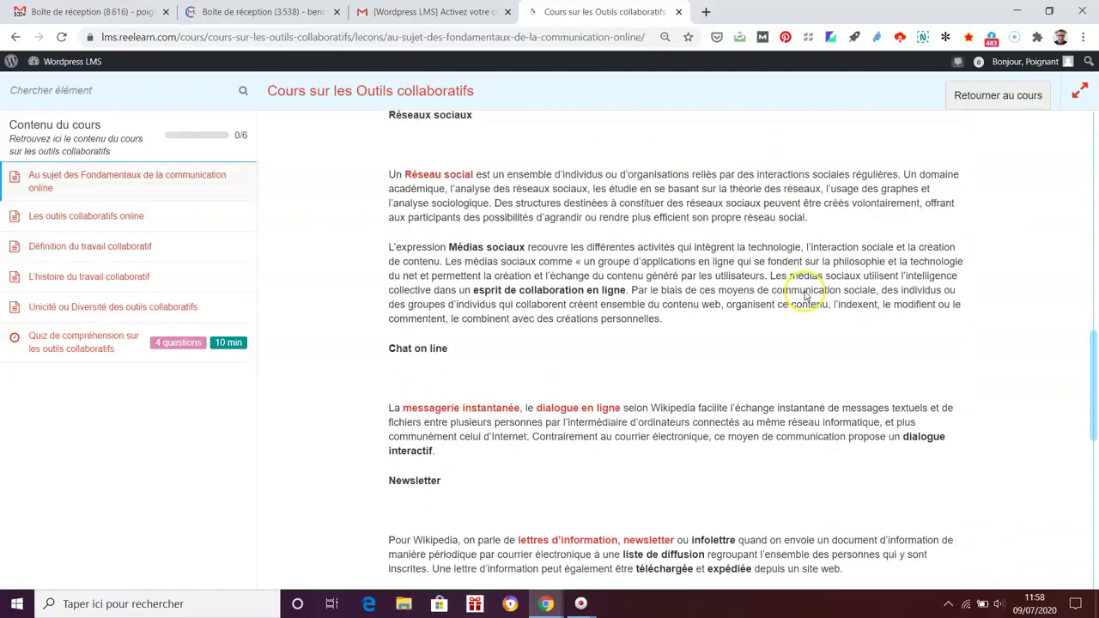
scroll(1050, 375, "up", 1)
scroll(1022, 429, "down", 1)
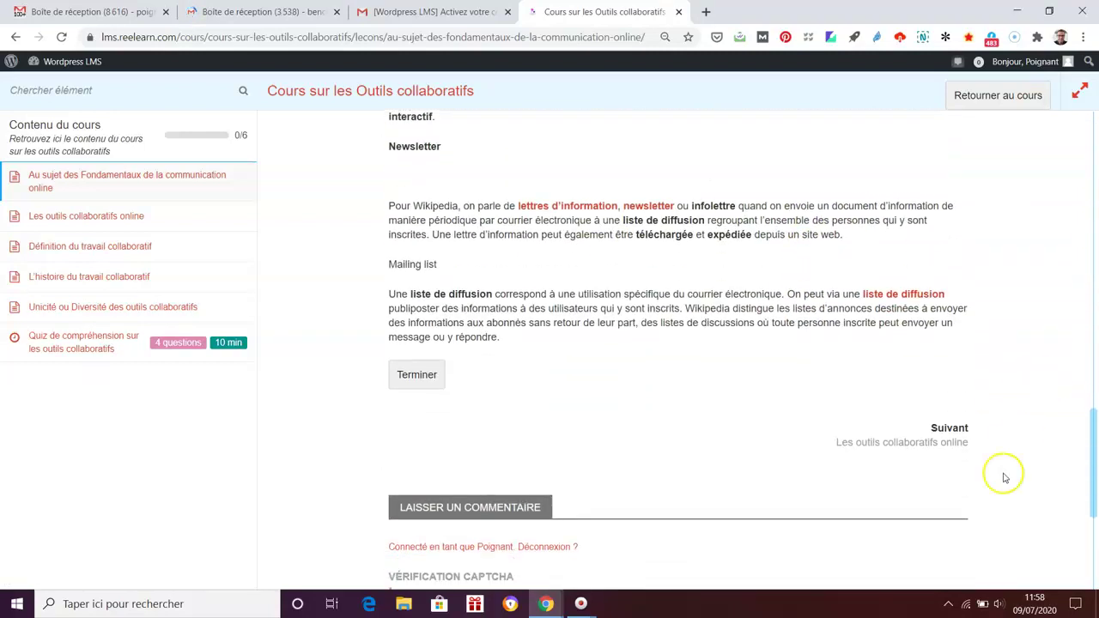
Step: Advance via Suivant to 'Les outils collaboratifs online' and read it through
left_click(941, 443)
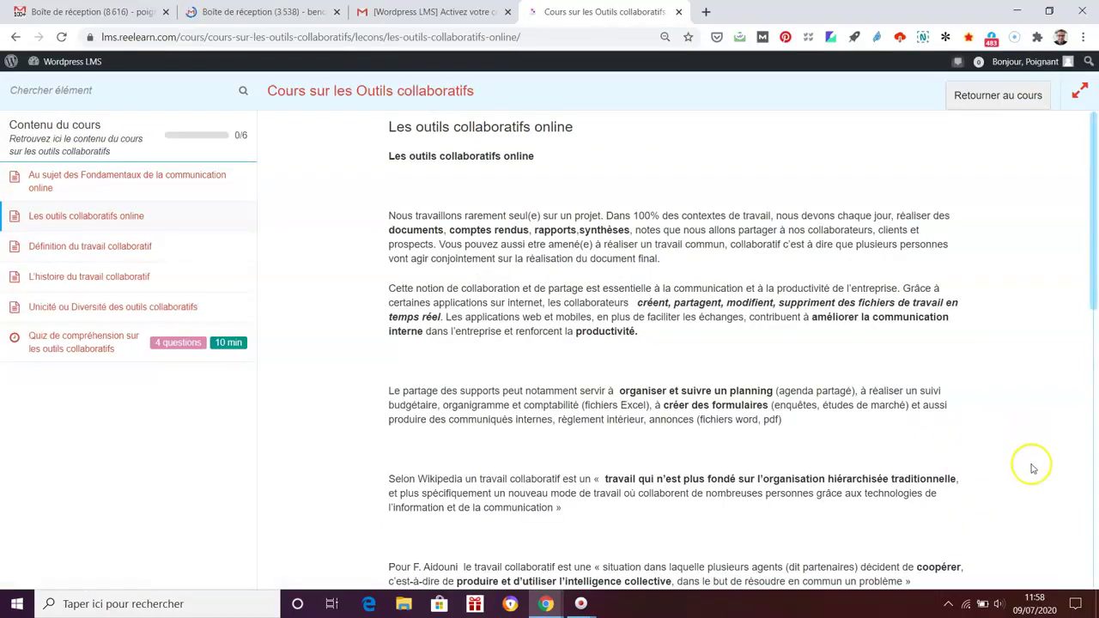
scroll(1030, 468, "down", 6)
scroll(1027, 476, "up", 4)
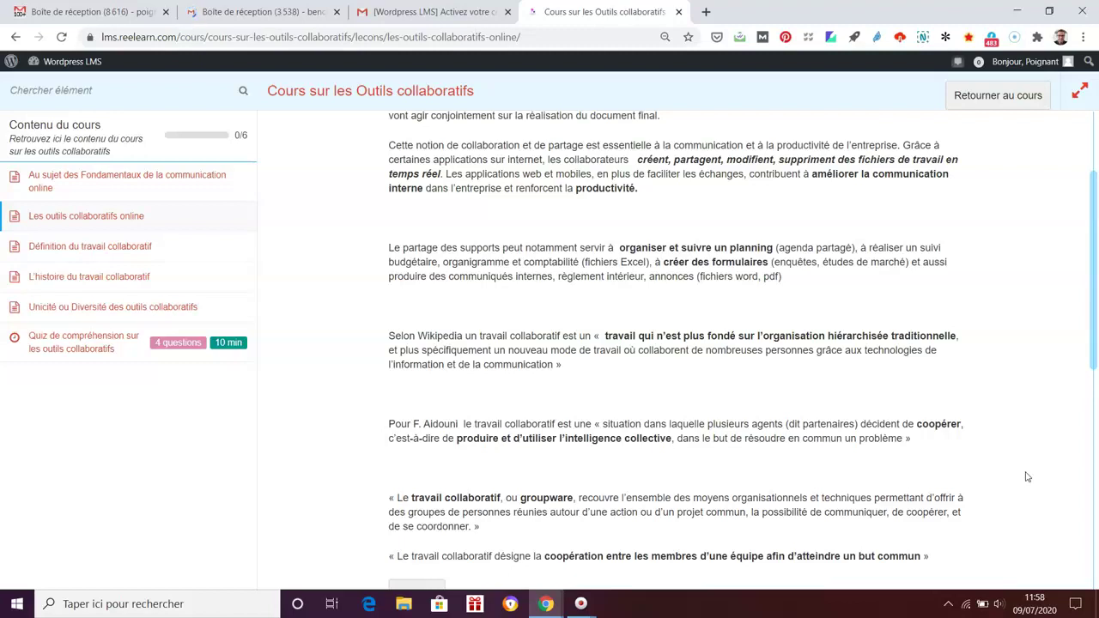
scroll(1027, 476, "down", 4)
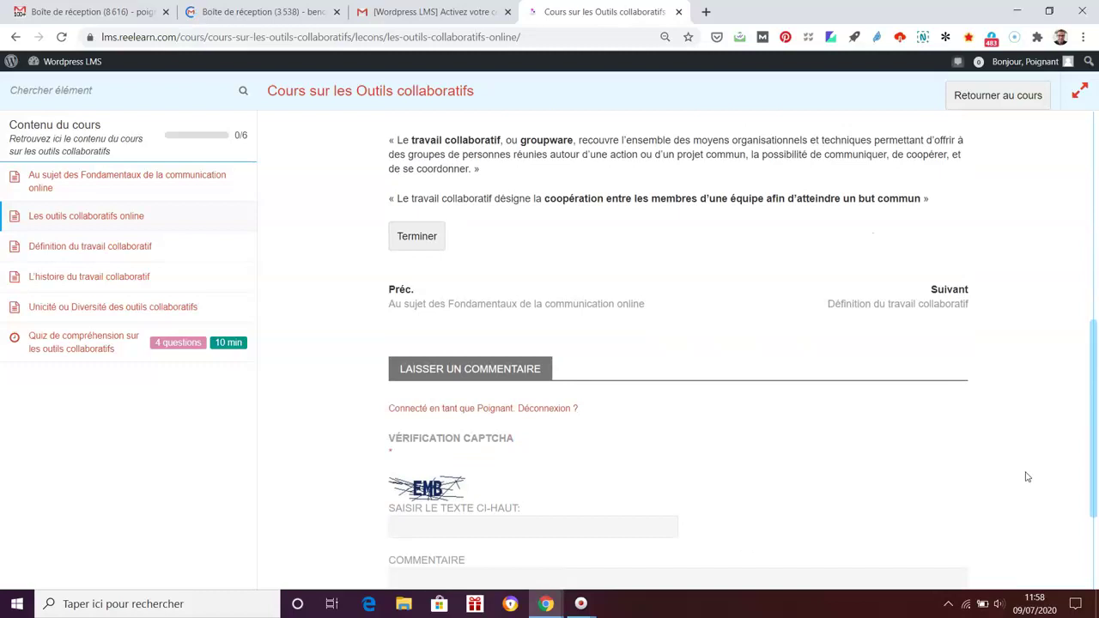
Step: Step through the Définition, L'histoire and Unicité ou Diversité lessons to the comprehension quiz
left_click(942, 306)
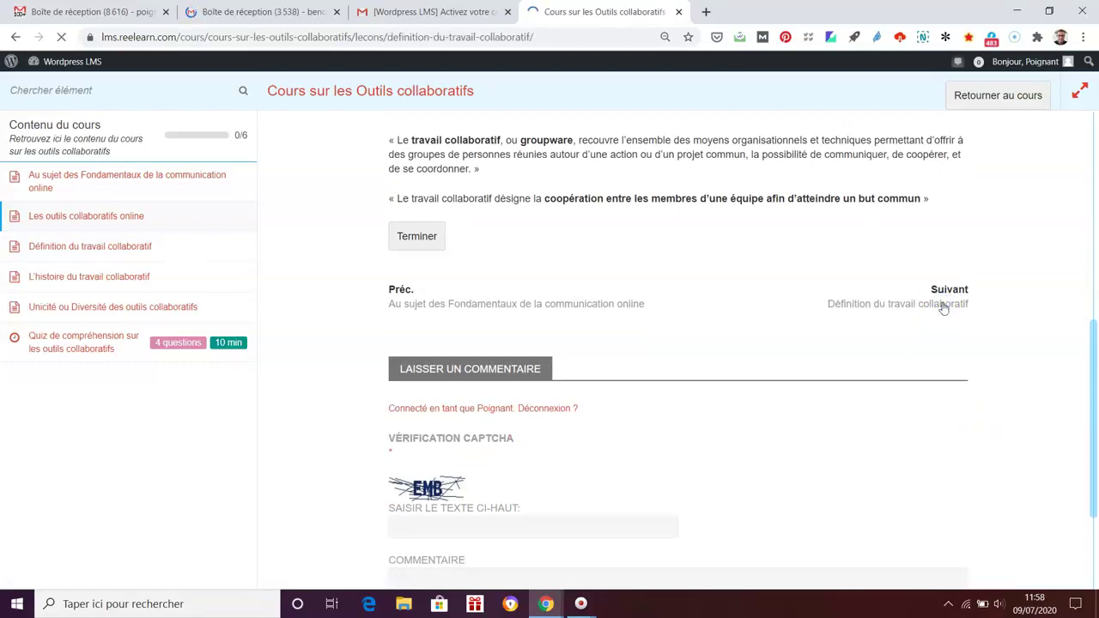
scroll(943, 309, "down", 10)
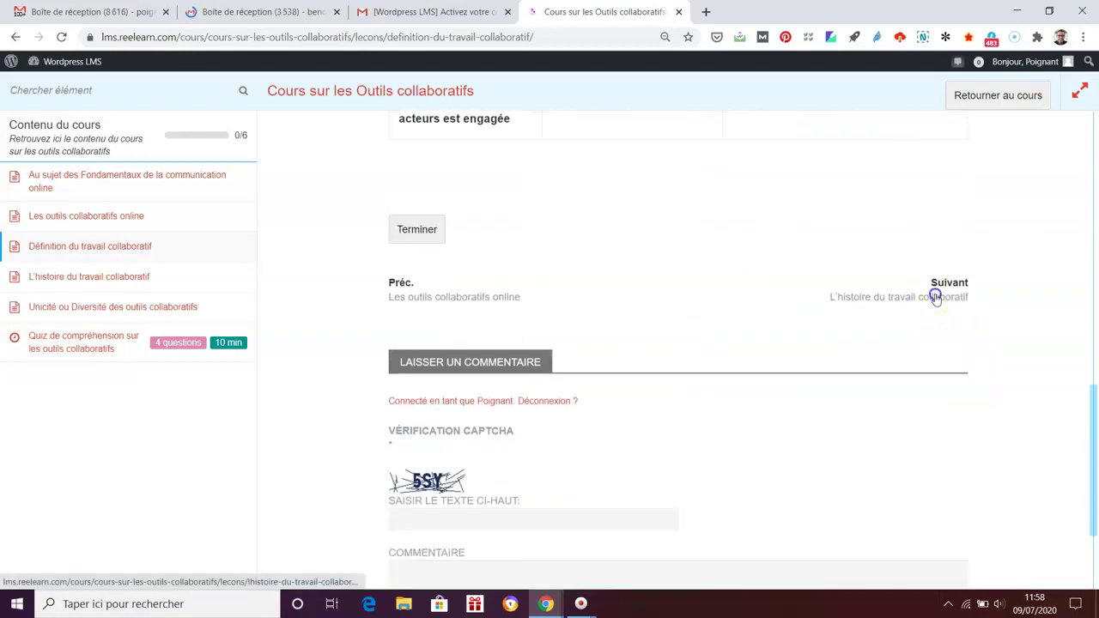
left_click(936, 298)
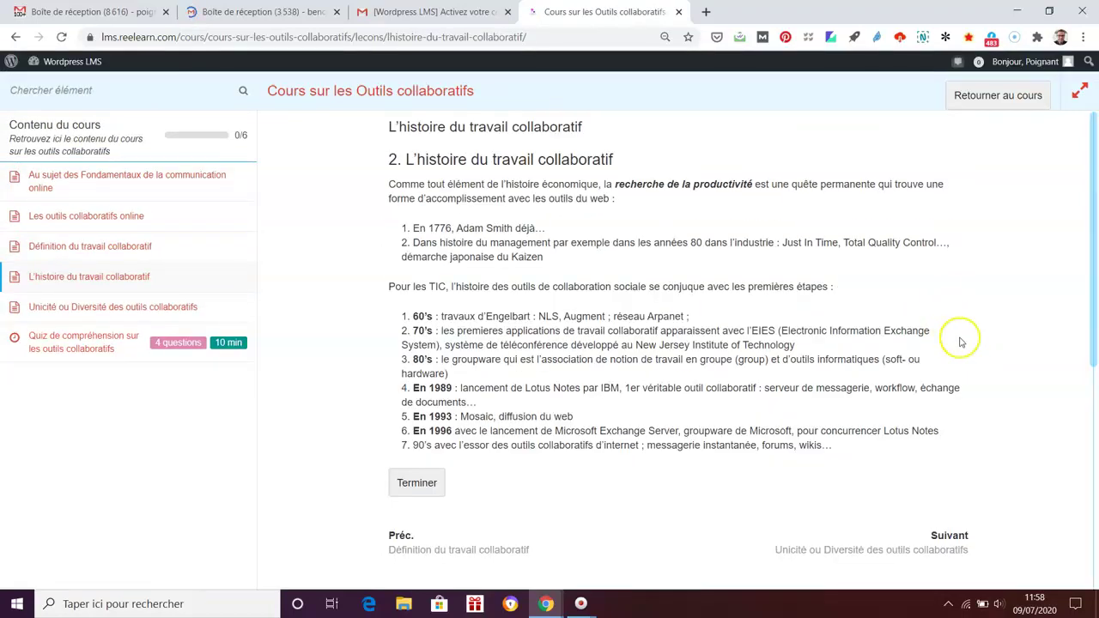
scroll(956, 338, "down", 2)
left_click(936, 409)
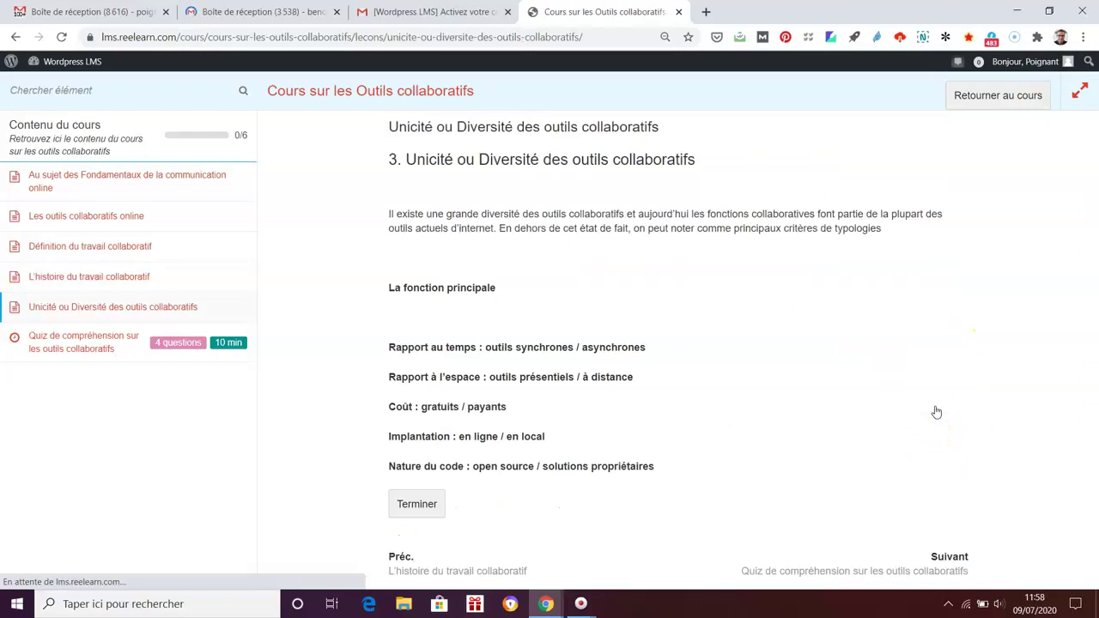
scroll(937, 413, "down", 2)
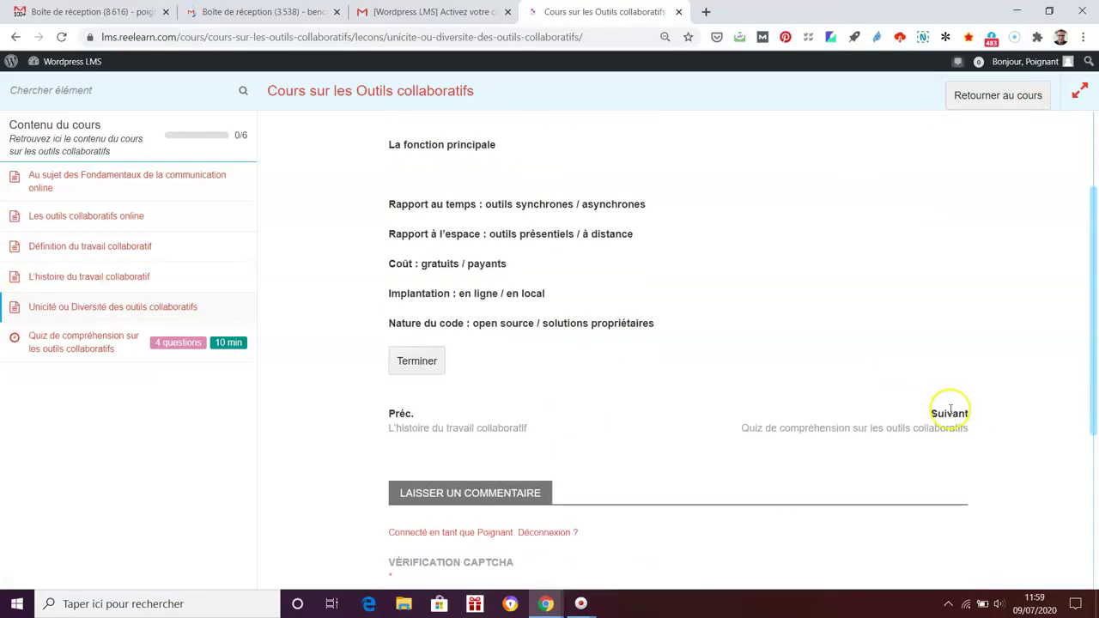
left_click(923, 429)
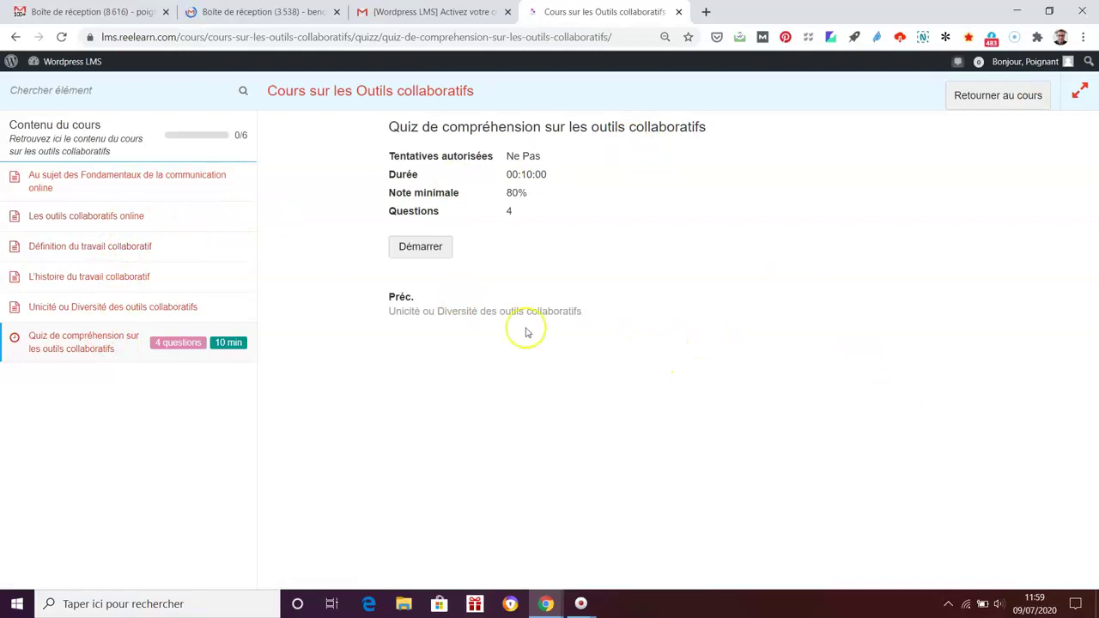
Step: Start the quiz and answer 'Faux' to the first question
left_click(430, 246)
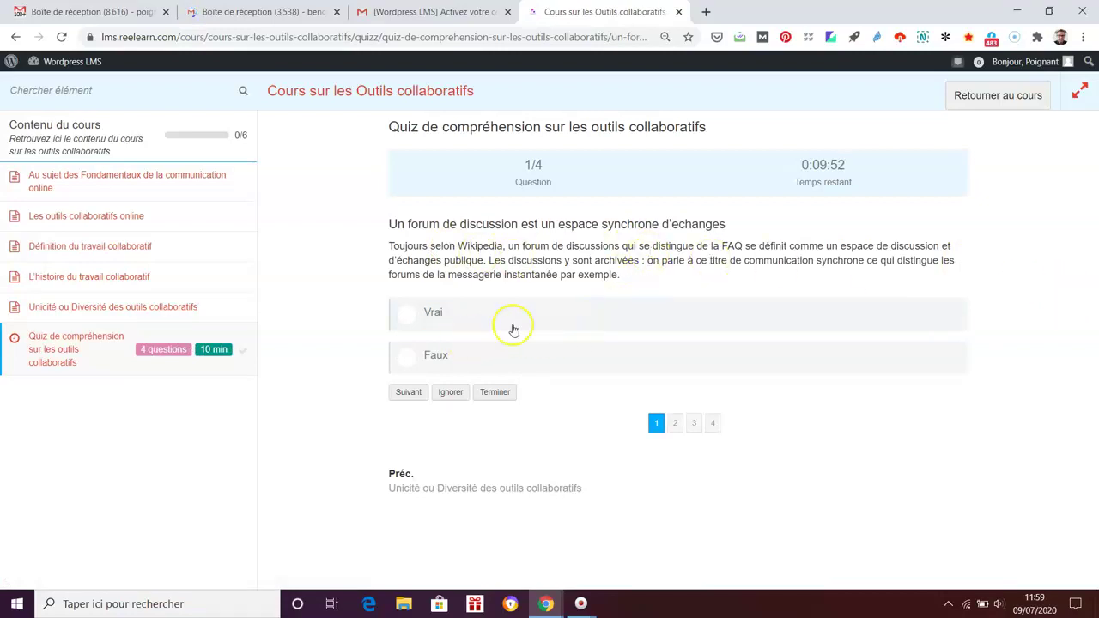
left_click(407, 357)
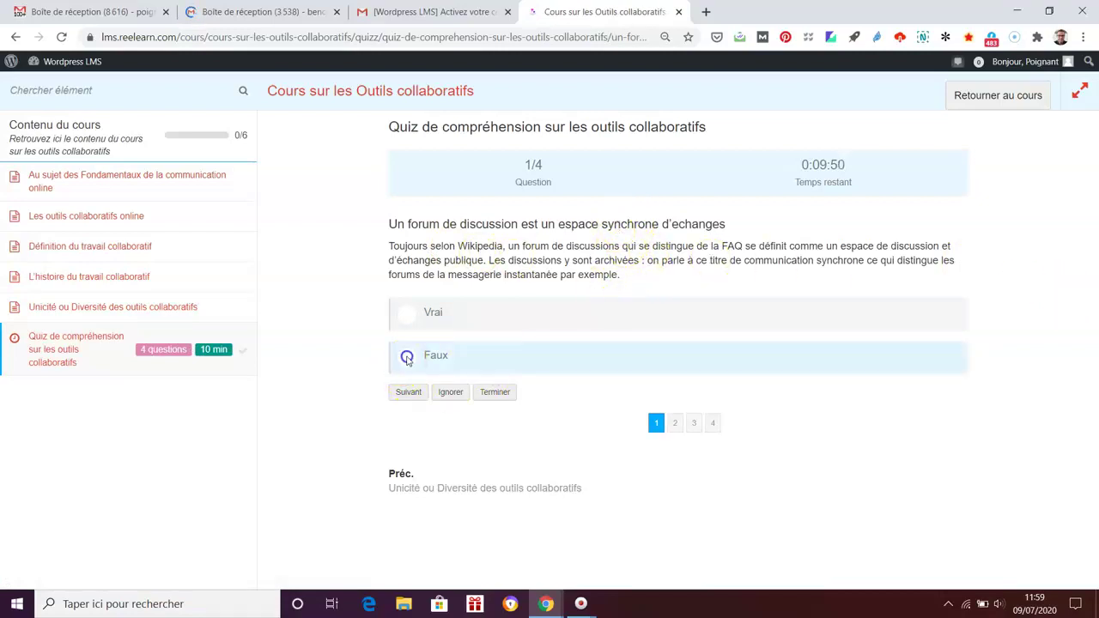
left_click(409, 392)
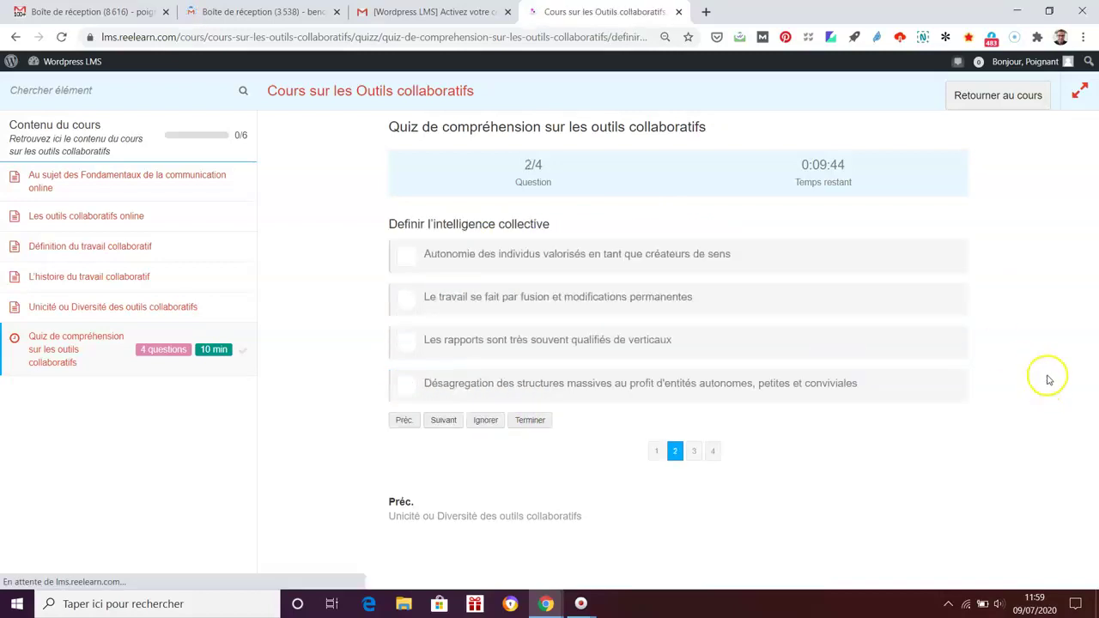
Step: Tick the autonomy and fusion/modifications answers for question 2, then choose 'Une newsletter' for question 3
left_click(409, 259)
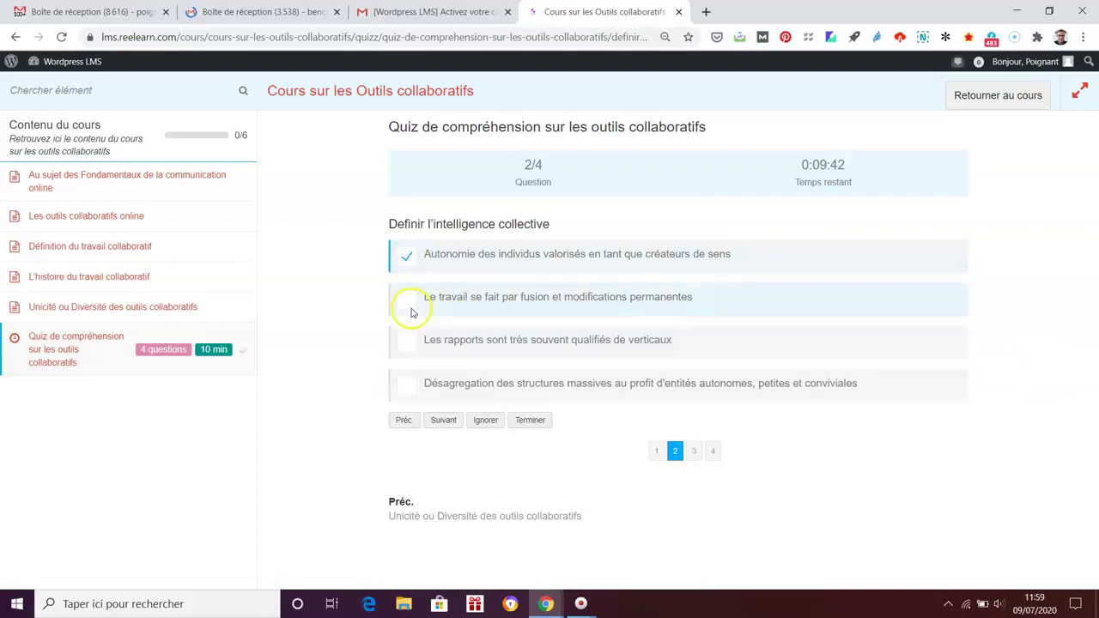
left_click(410, 302)
left_click(443, 420)
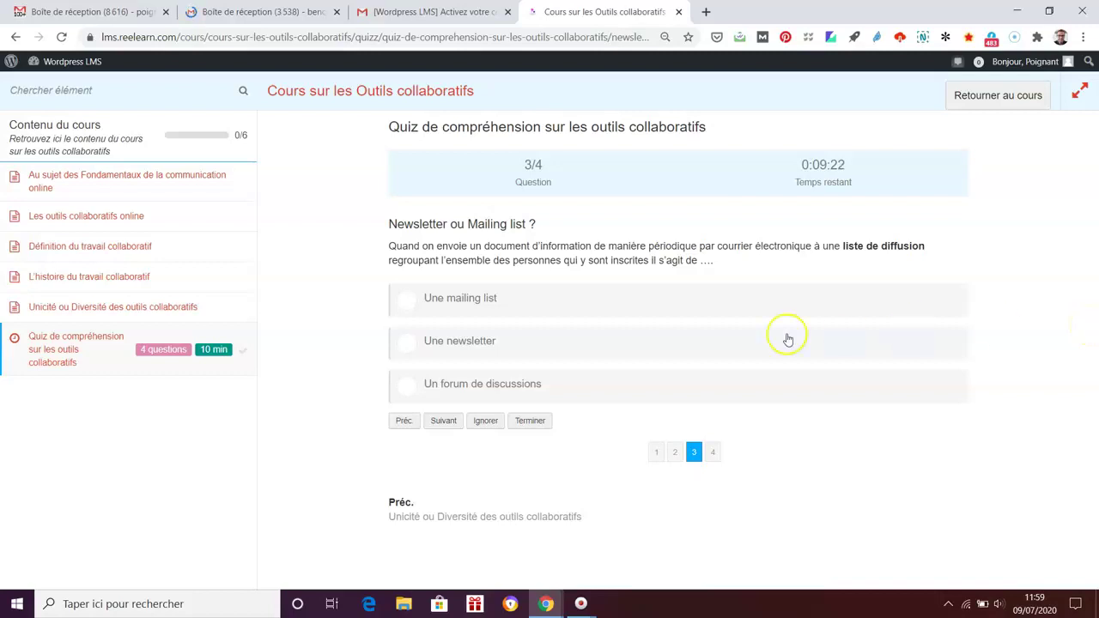
left_click(408, 343)
left_click(442, 420)
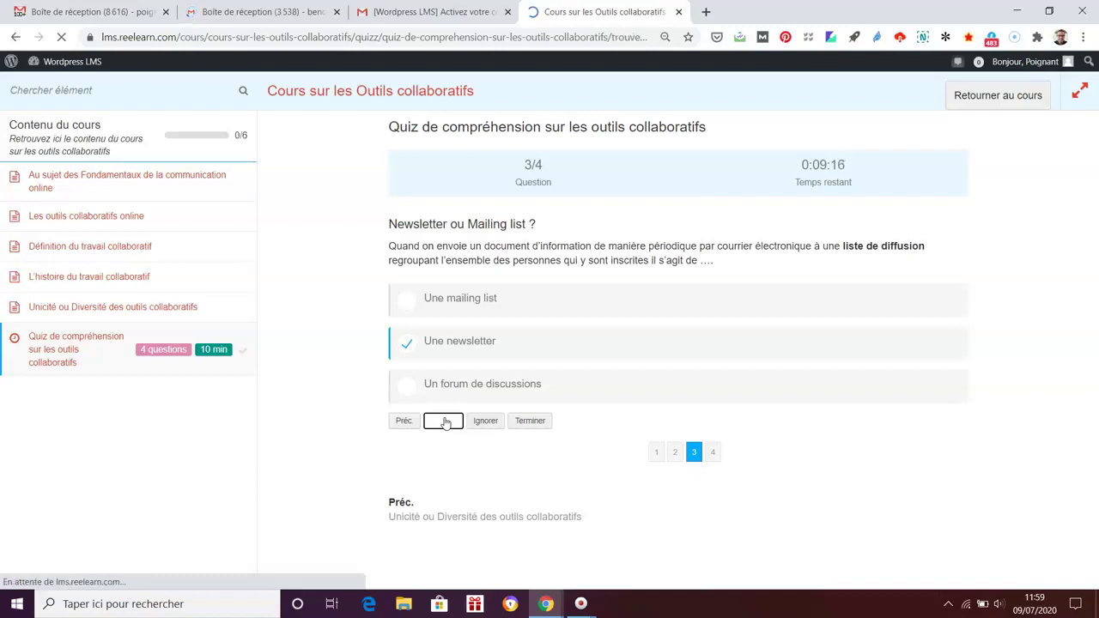
Step: Fill the blanks with 'non collaboratif' and 'en une seule fois', then submit the quiz and confirm finishing
left_click(455, 395)
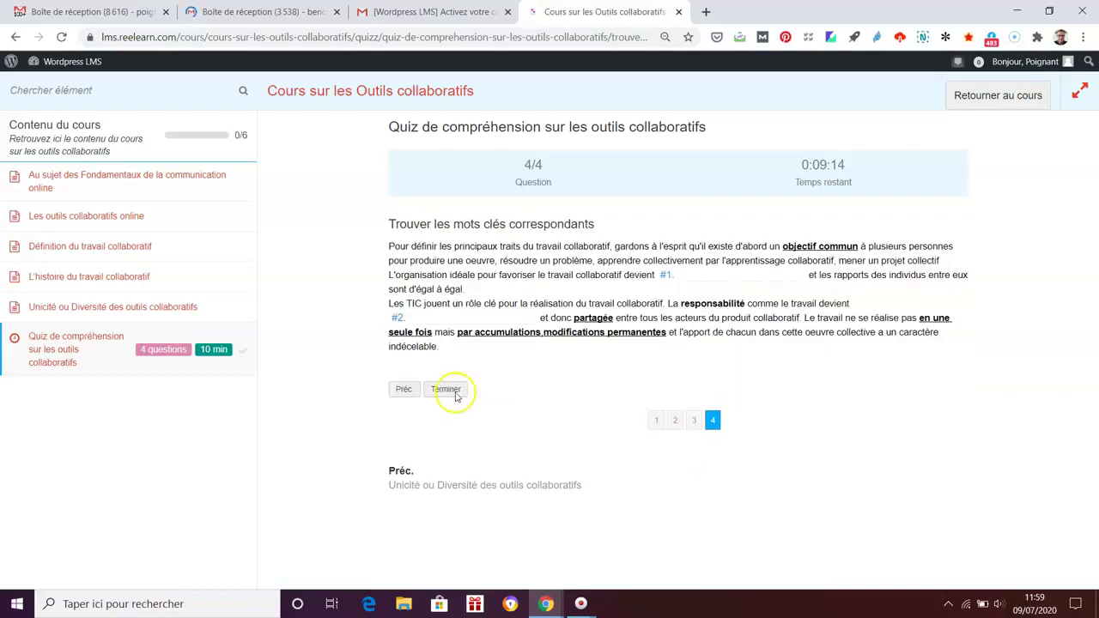
left_click(687, 278)
left_click(787, 297)
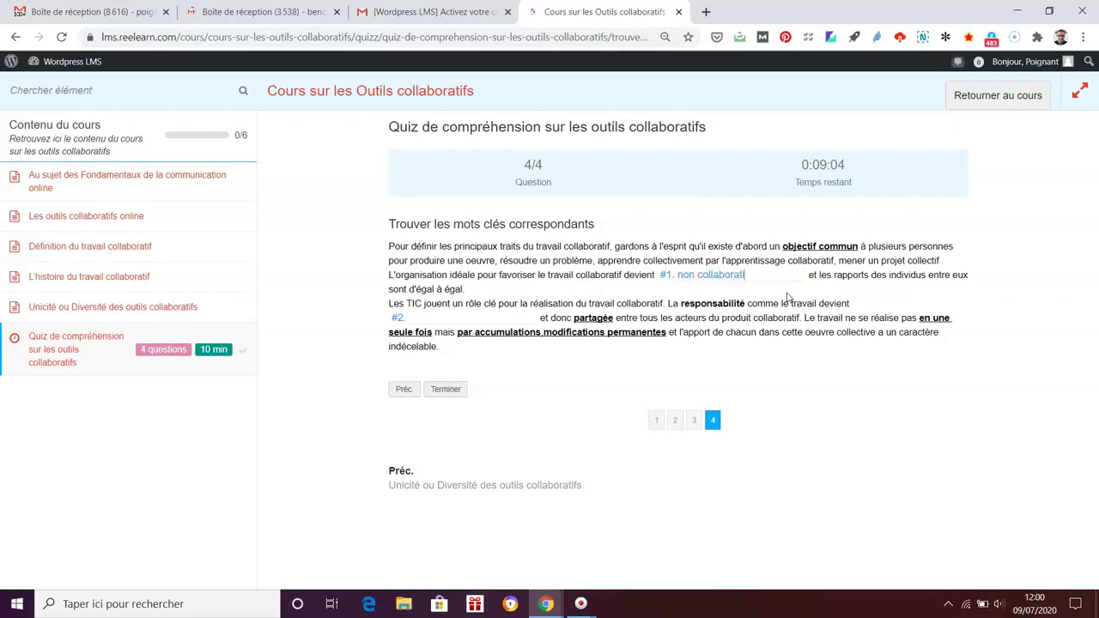
left_click(472, 320)
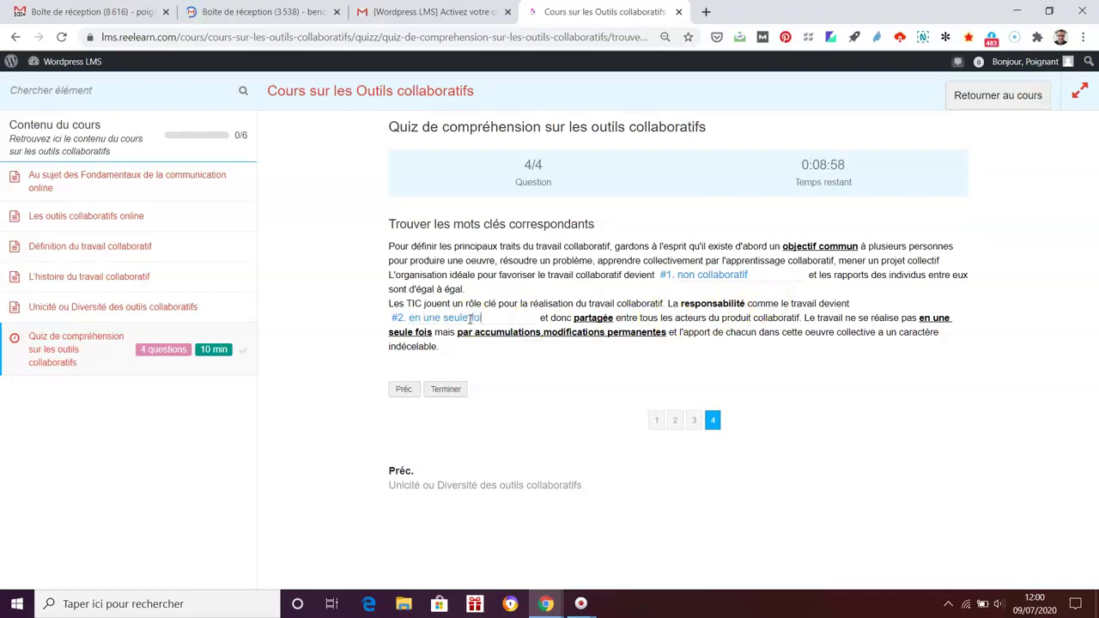
left_click(448, 389)
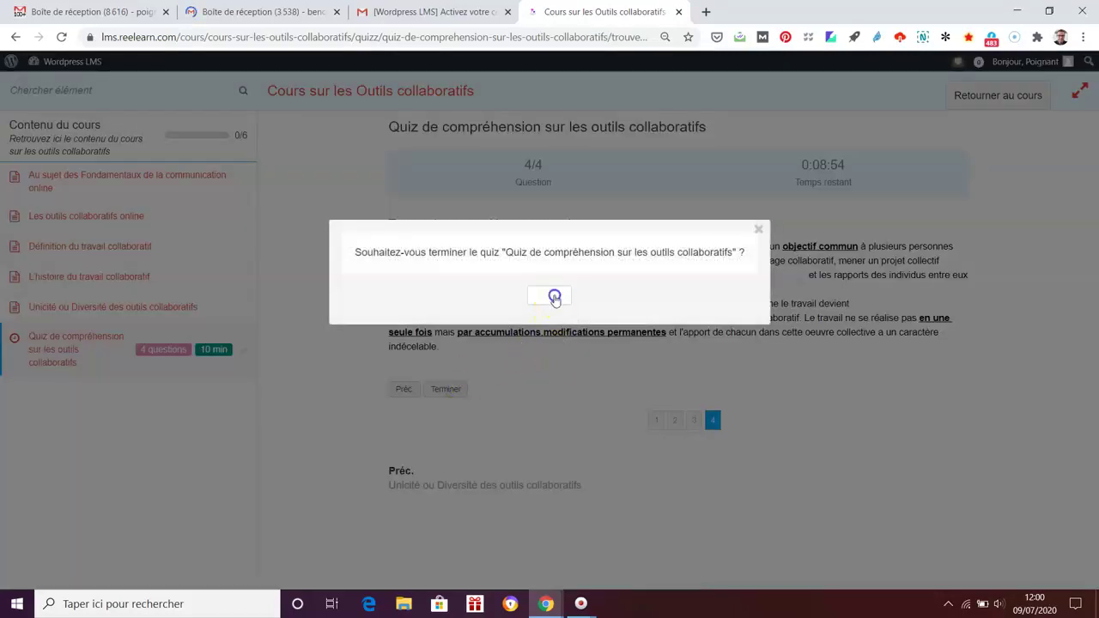
left_click(553, 295)
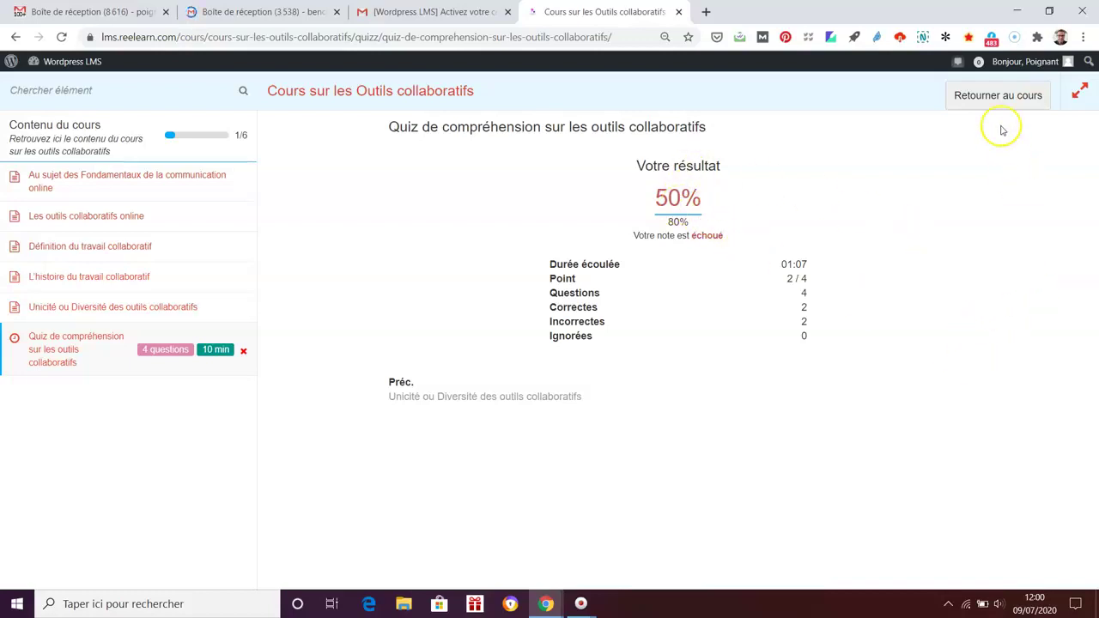
Step: Return to the course page and review its contents list, now at 1 of 6 completed
left_click(999, 96)
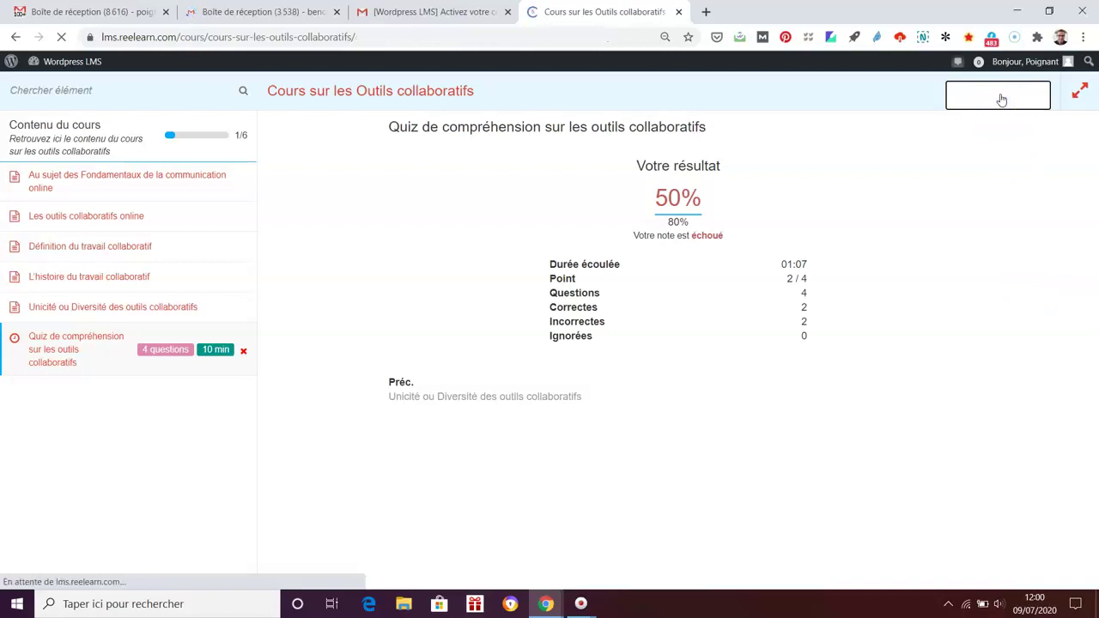
scroll(1073, 461, "down", 2)
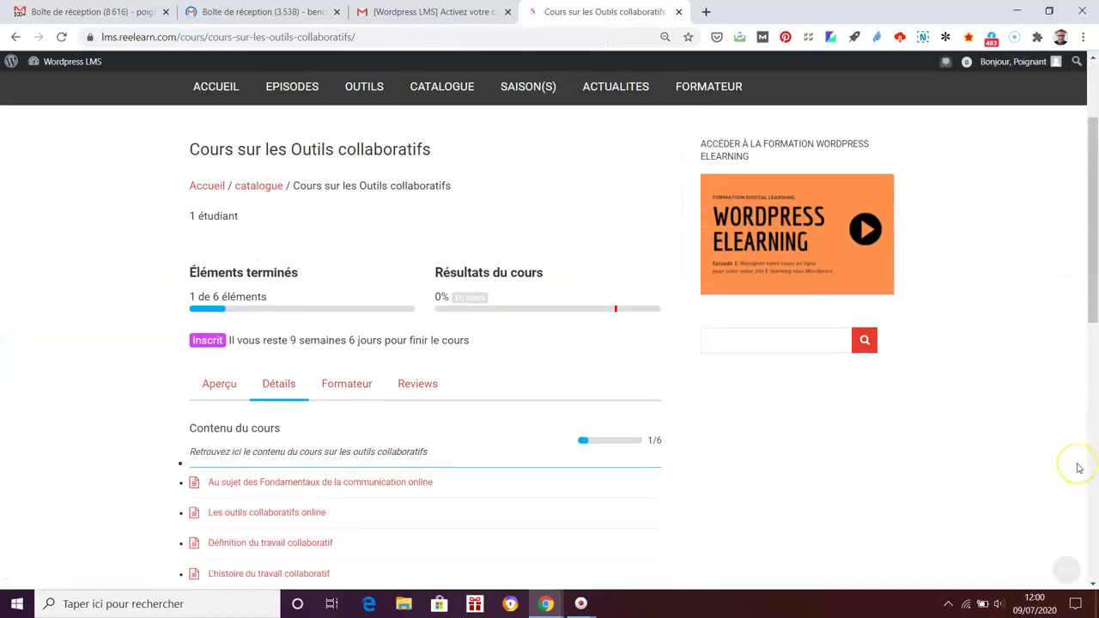
scroll(1079, 468, "down", 2)
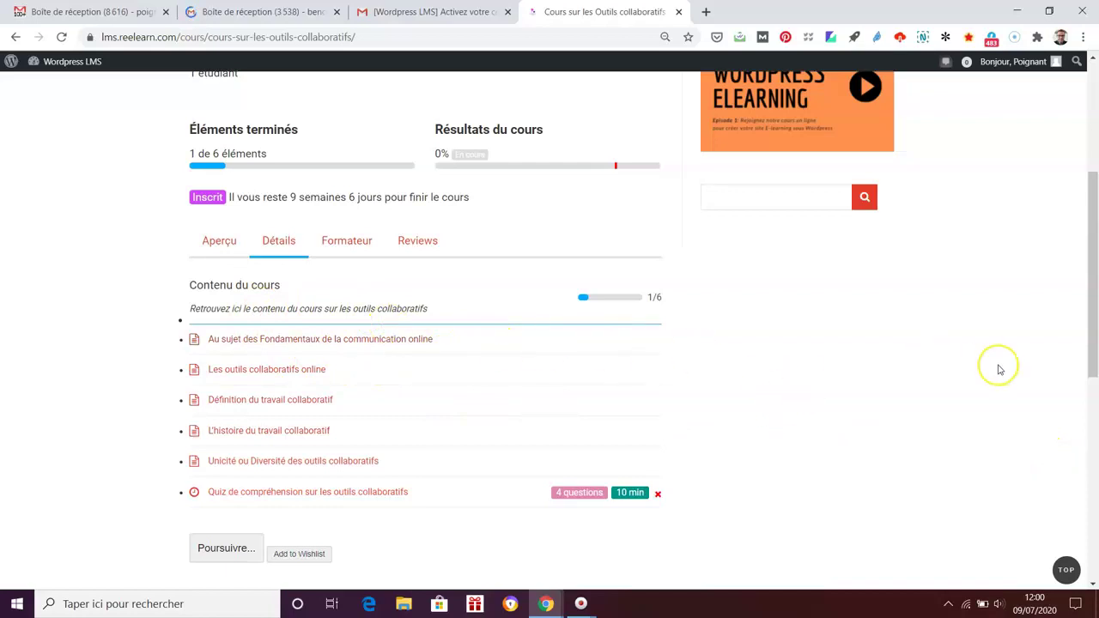
scroll(998, 370, "up", 1)
scroll(998, 370, "up", 2)
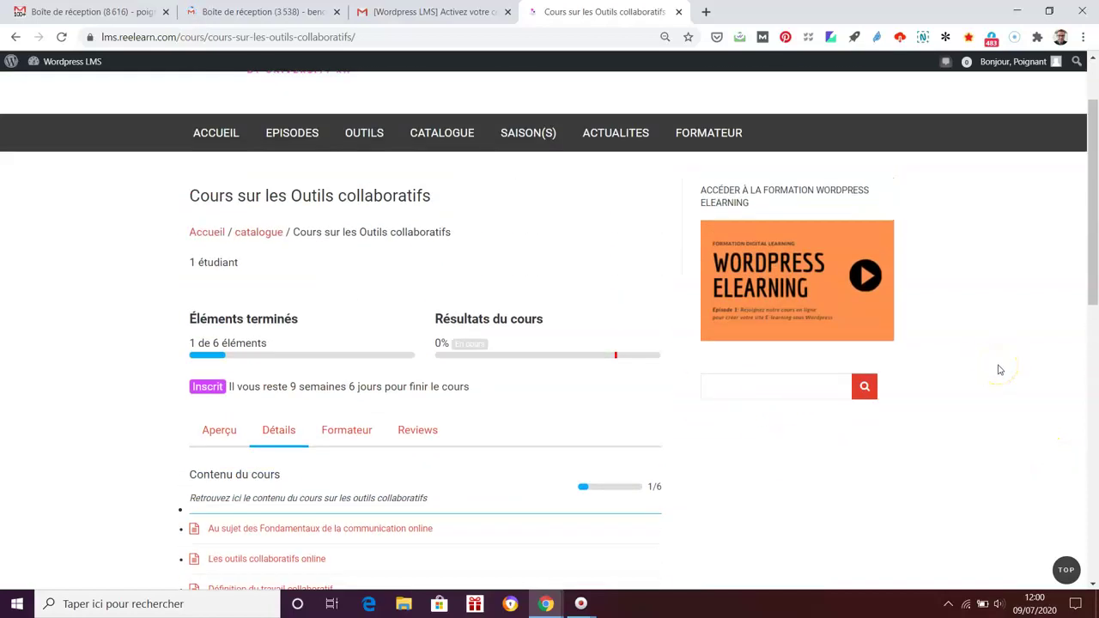